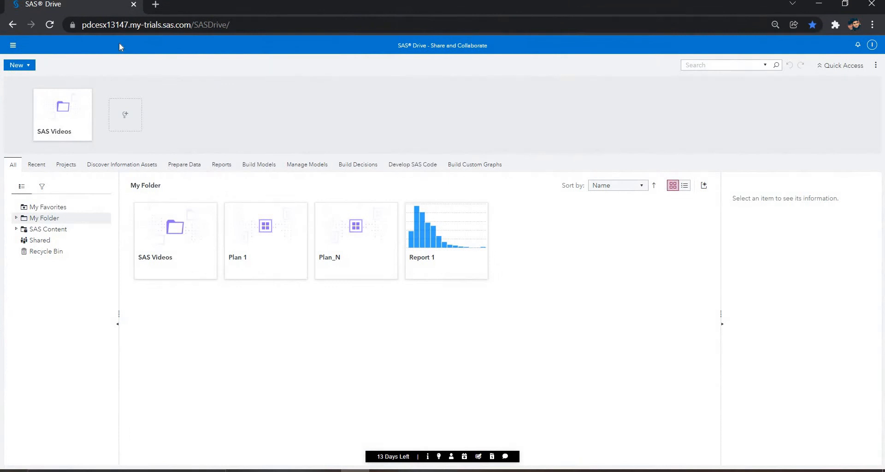
pyautogui.click(156, 5)
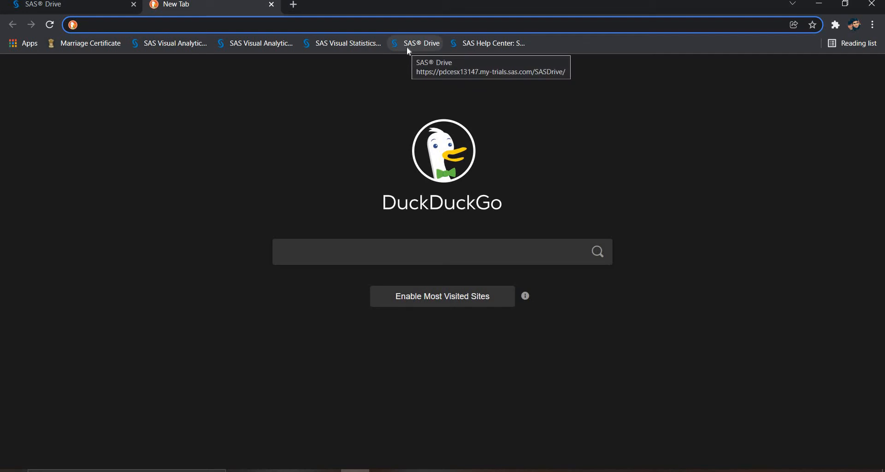
pyautogui.moveTo(406, 46); pyautogui.dragTo(273, 9)
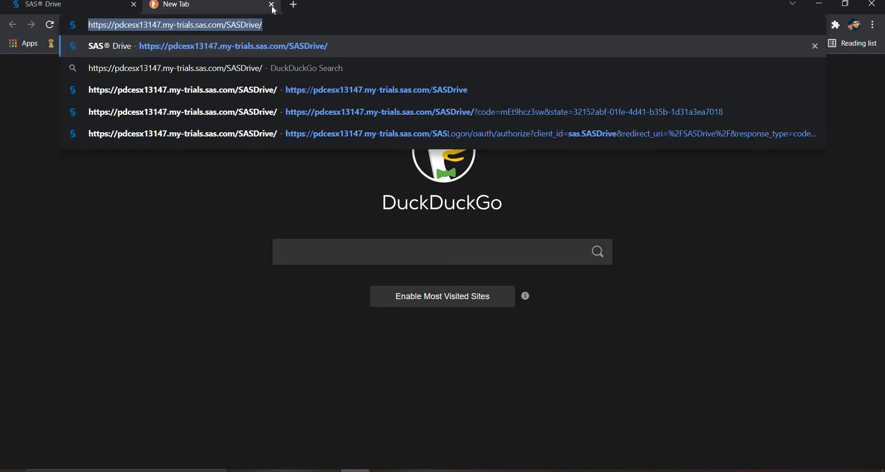
pyautogui.click(273, 6)
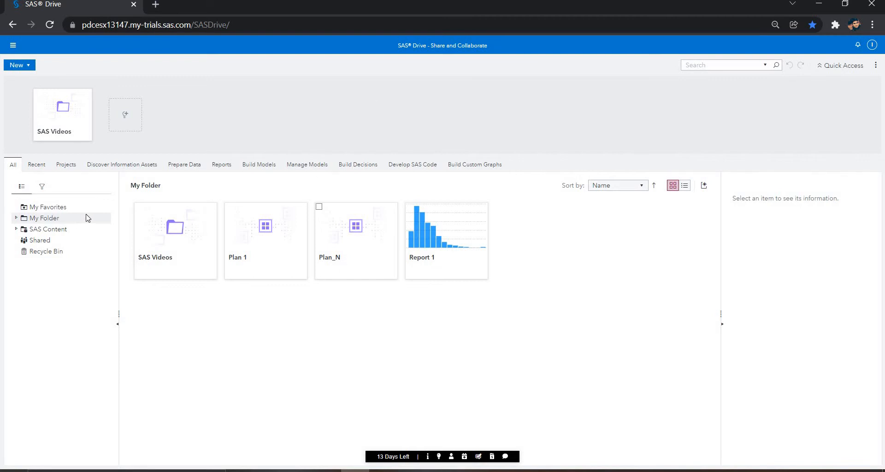
# Open the Explore and Visualize application from SAS Drive with a new report
pyautogui.click(17, 48)
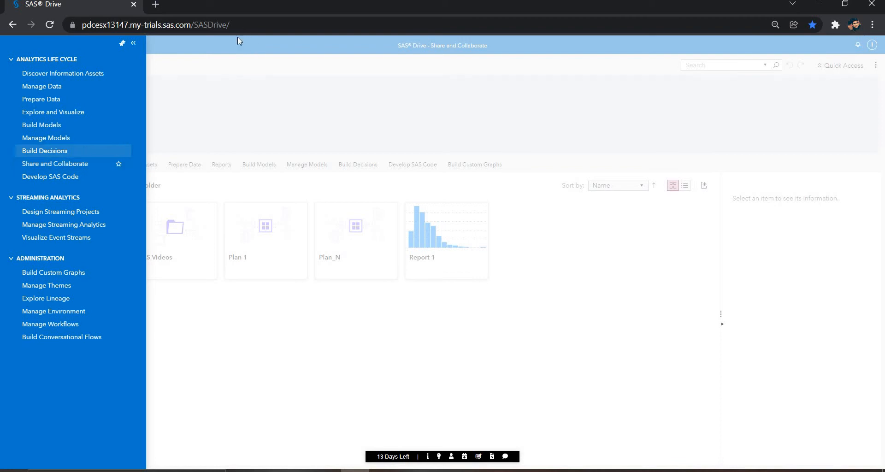
pyautogui.click(150, 69)
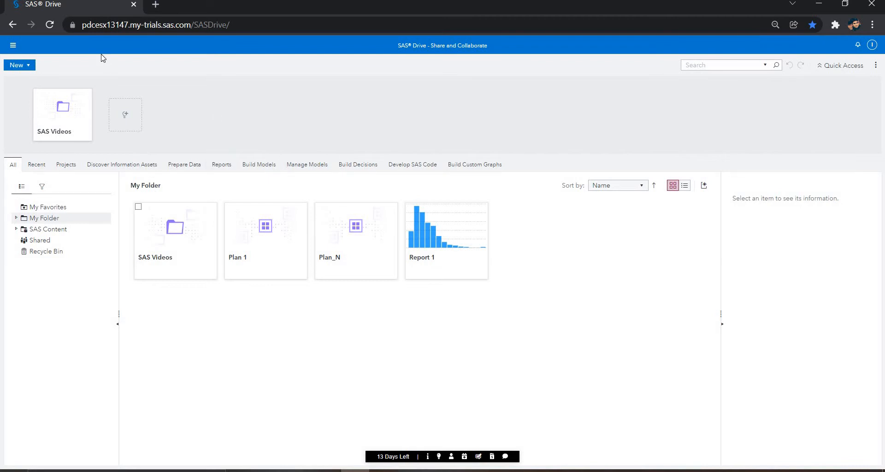
pyautogui.click(13, 46)
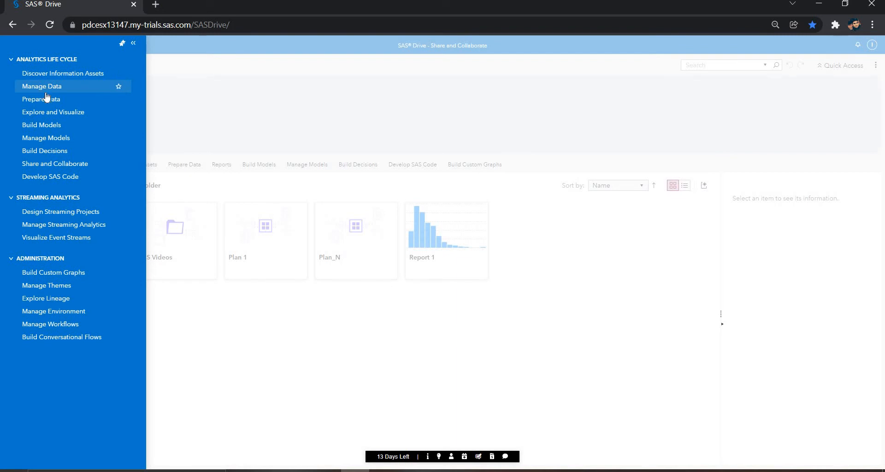
pyautogui.click(75, 115)
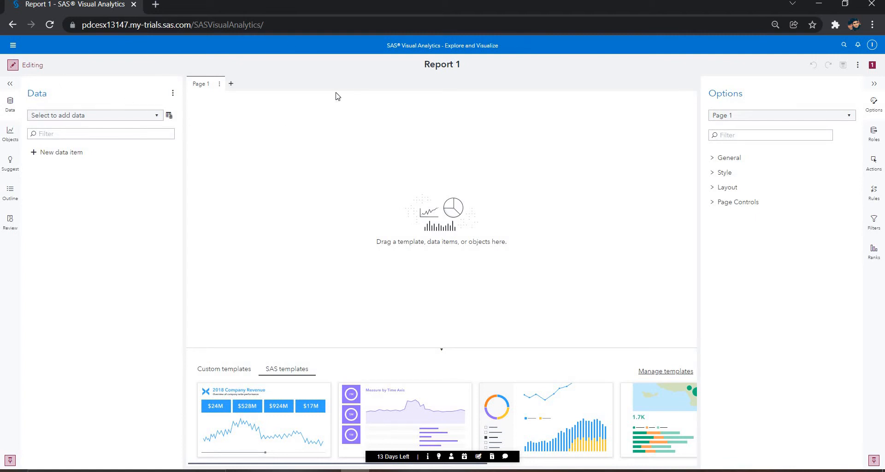
# Start adding data to the report and select the BANK_CUSTOMERS table among the available tables
pyautogui.click(11, 110)
pyautogui.click(11, 111)
pyautogui.click(68, 120)
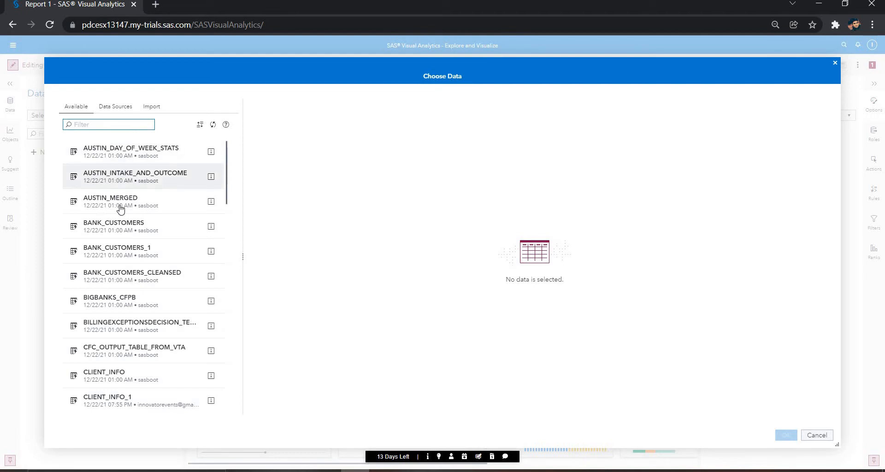
pyautogui.click(127, 228)
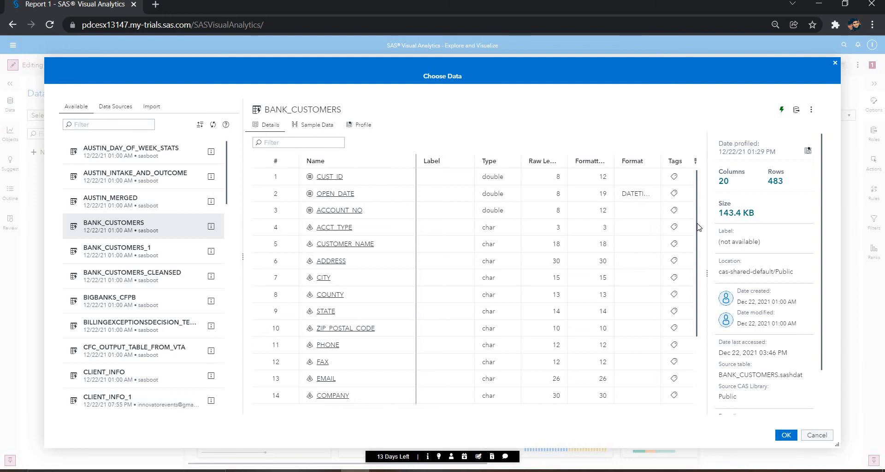
# Review the column details, sample data and profile of BANK_CUSTOMERS, and add the table to the report
pyautogui.scroll(-5, 702, 267)
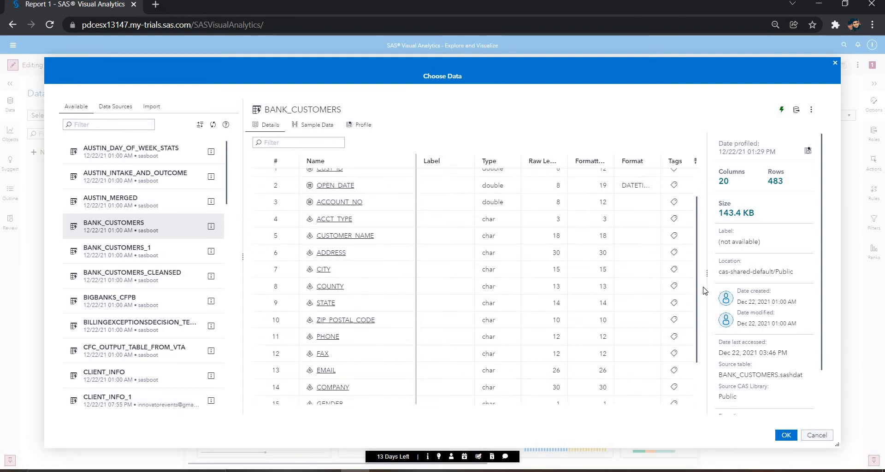
pyautogui.scroll(3, 720, 123)
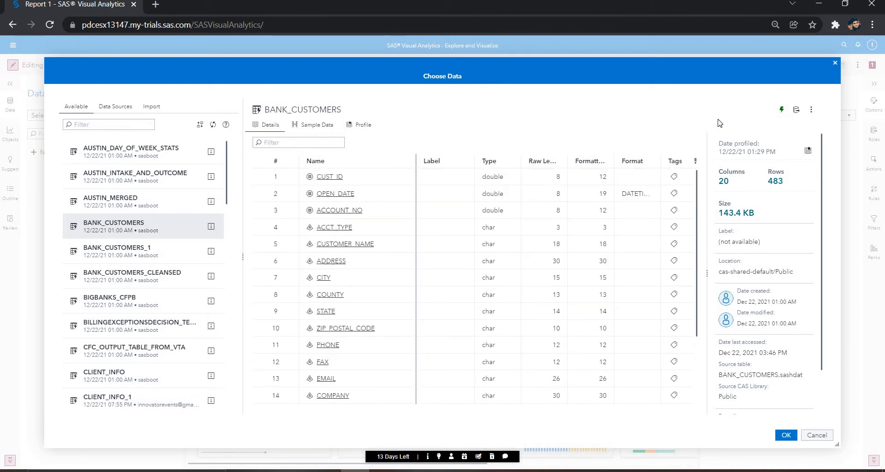
pyautogui.click(332, 132)
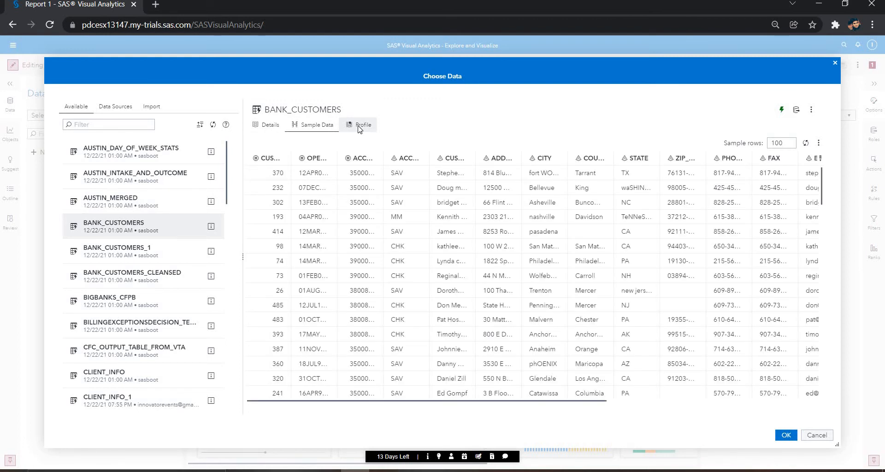
pyautogui.click(359, 128)
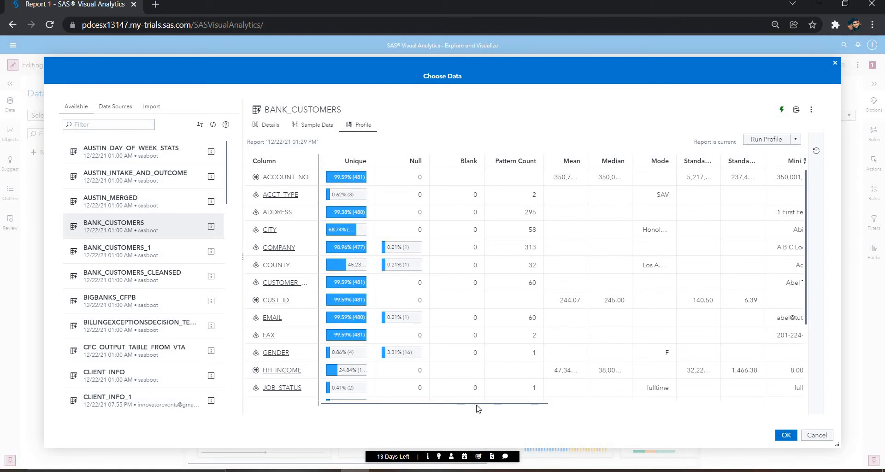
pyautogui.moveTo(477, 404); pyautogui.dragTo(446, 468)
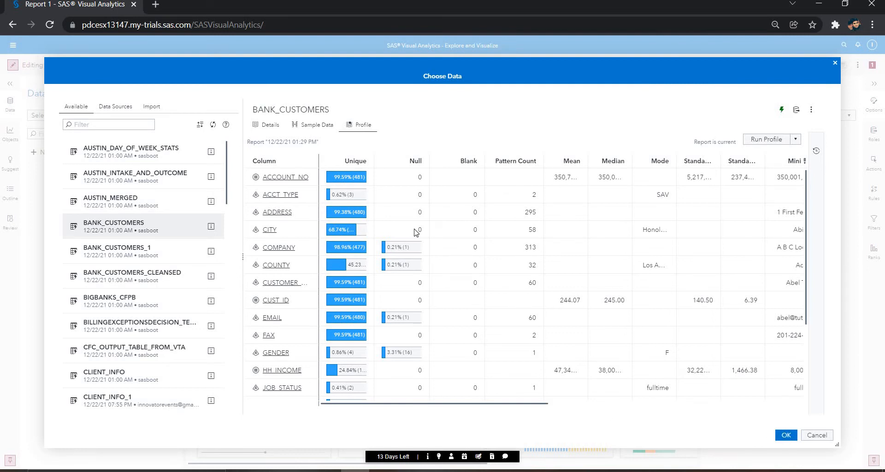
pyautogui.press('Escape')
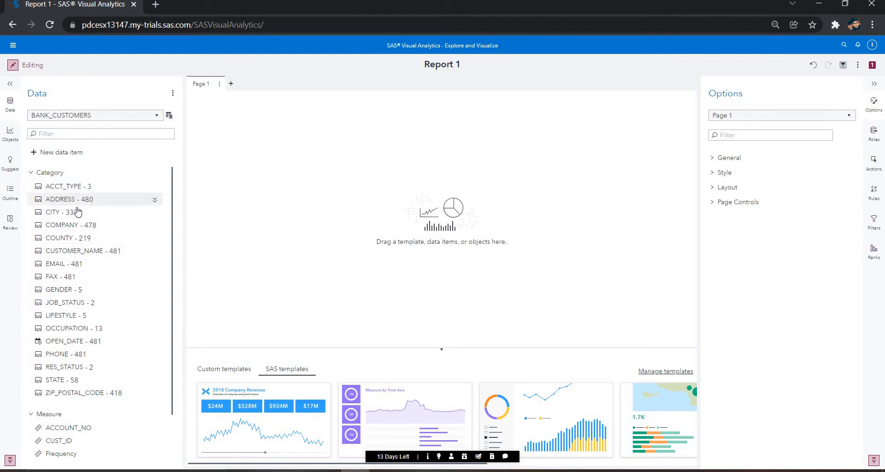
# Examine the category and measure data items of BANK_CUSTOMERS, including the ACCOUNT_NO measure's properties and format options
pyautogui.moveTo(89, 188)
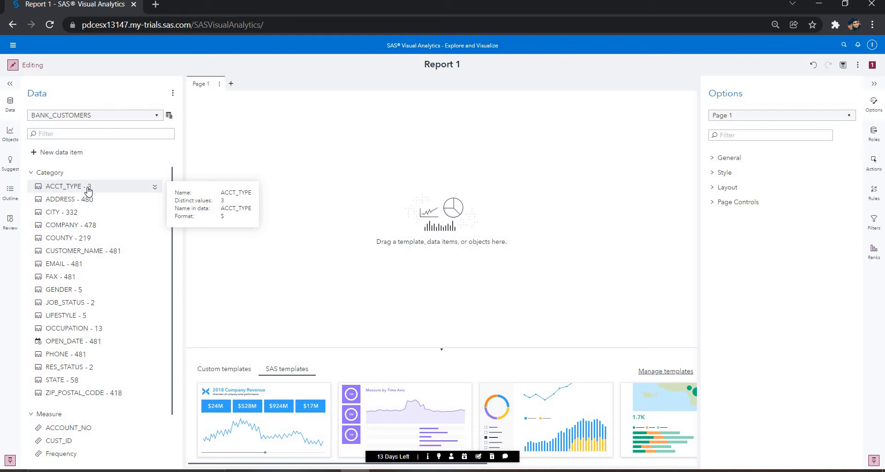
pyautogui.moveTo(84, 206)
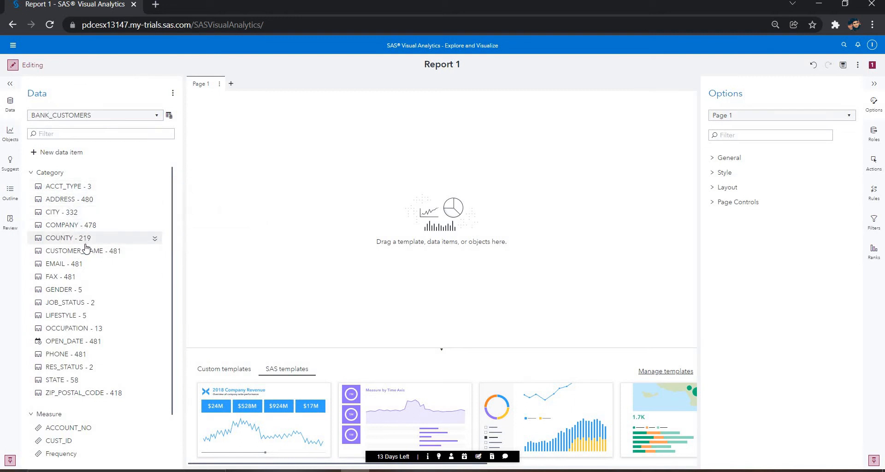
pyautogui.moveTo(94, 260)
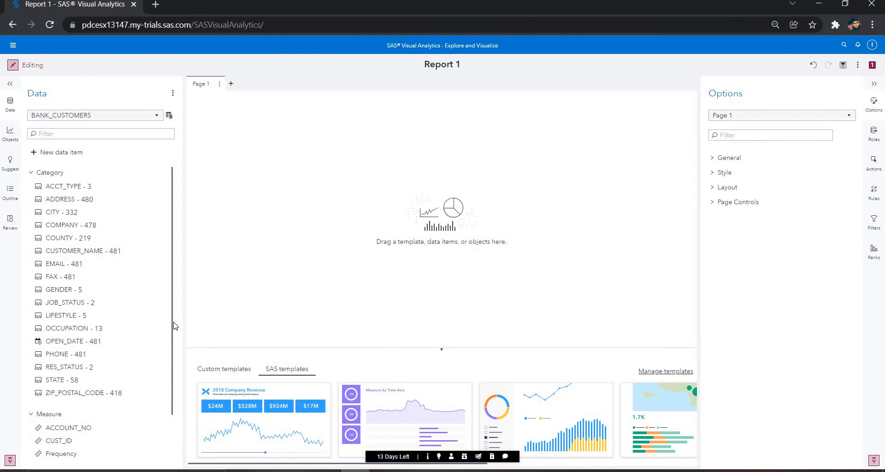
pyautogui.scroll(-2, 172, 257)
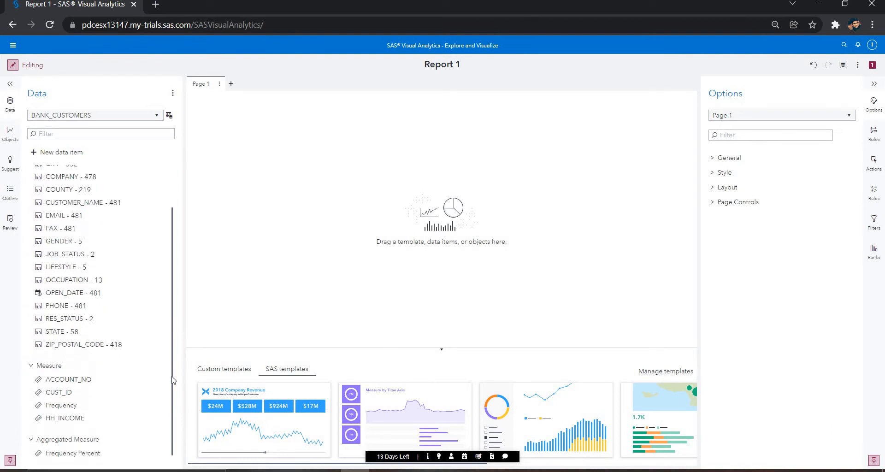
pyautogui.scroll(2, 175, 286)
pyautogui.scroll(-2, 173, 351)
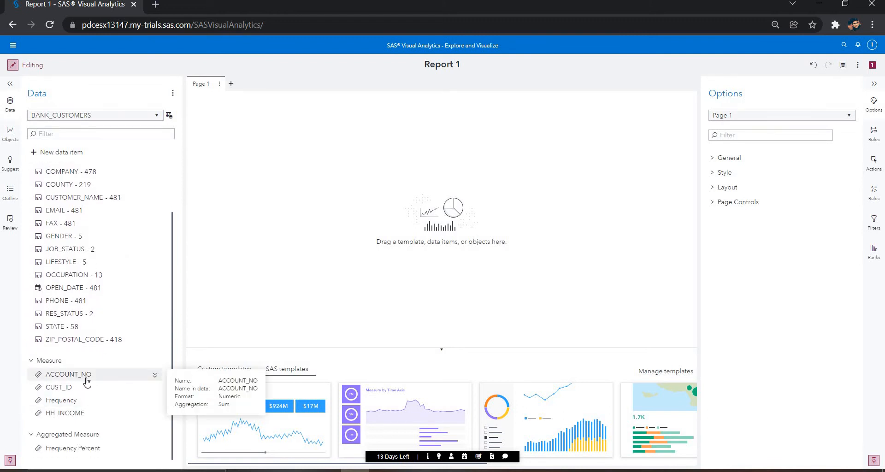
pyautogui.click(154, 375)
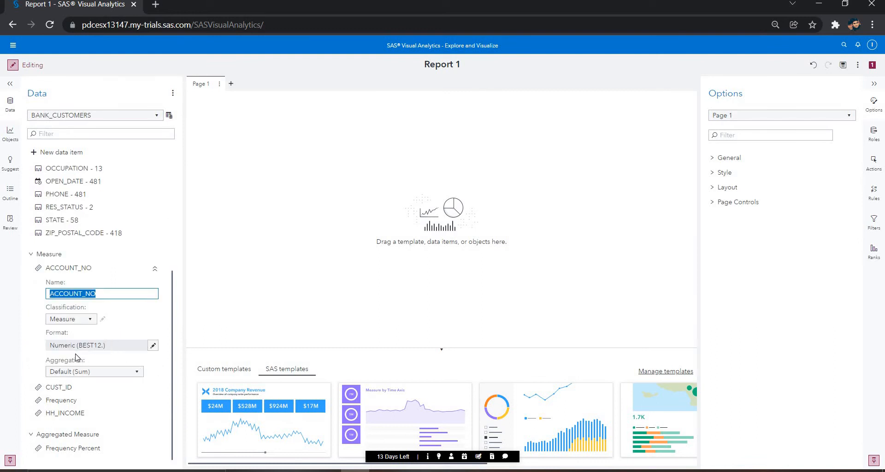
pyautogui.click(88, 325)
pyautogui.click(115, 346)
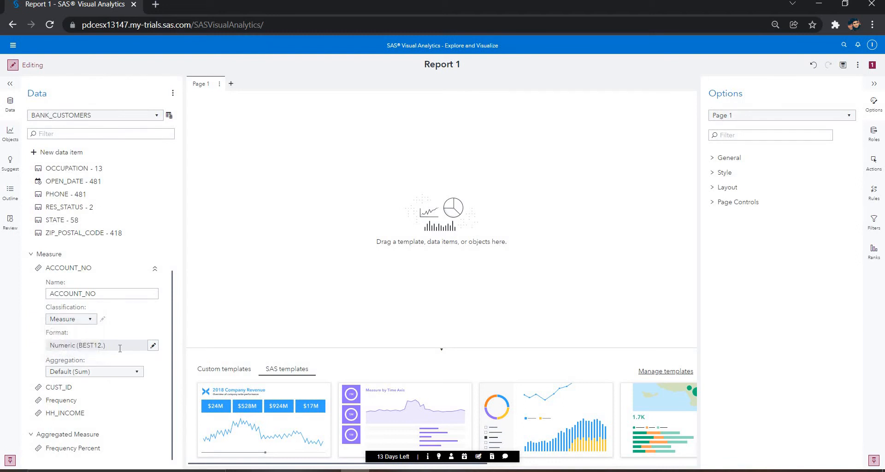
pyautogui.click(154, 345)
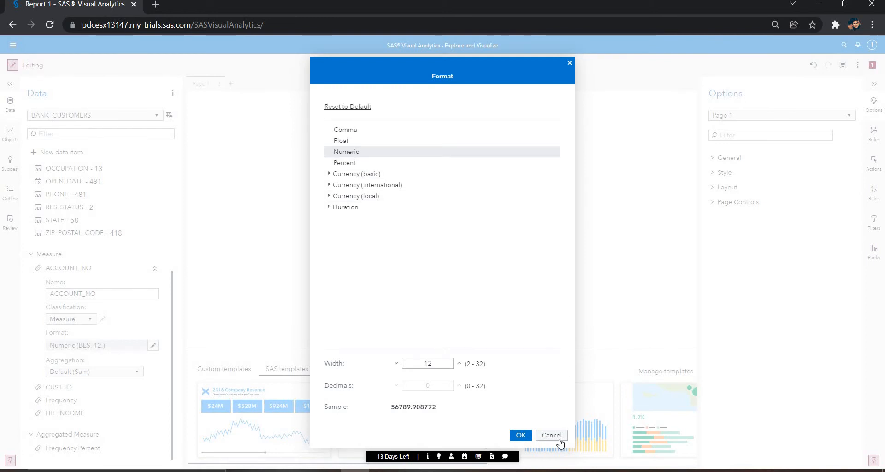
pyautogui.click(520, 436)
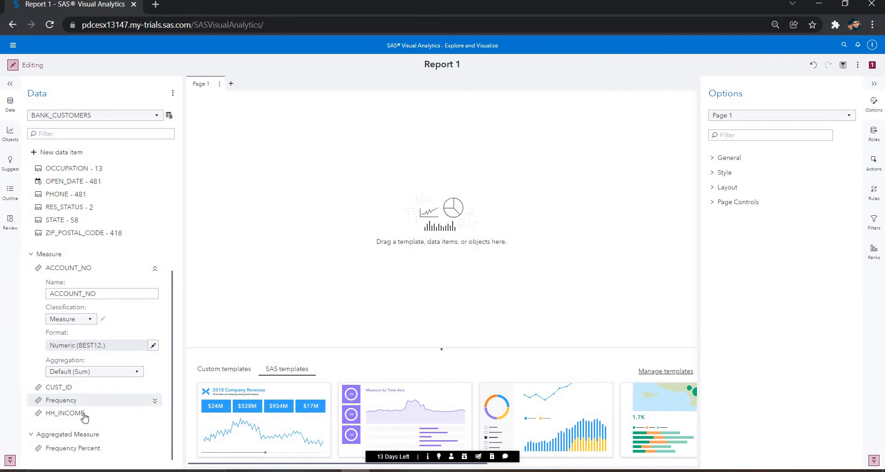
# Set the format of the HH_INCOME measure to Dollar from the basic currency formats, with width 12 and 0 decimals
pyautogui.click(83, 417)
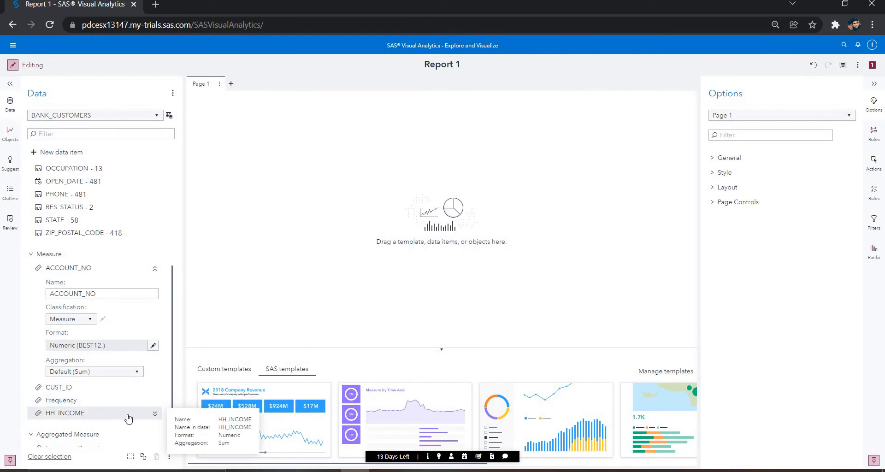
pyautogui.click(155, 413)
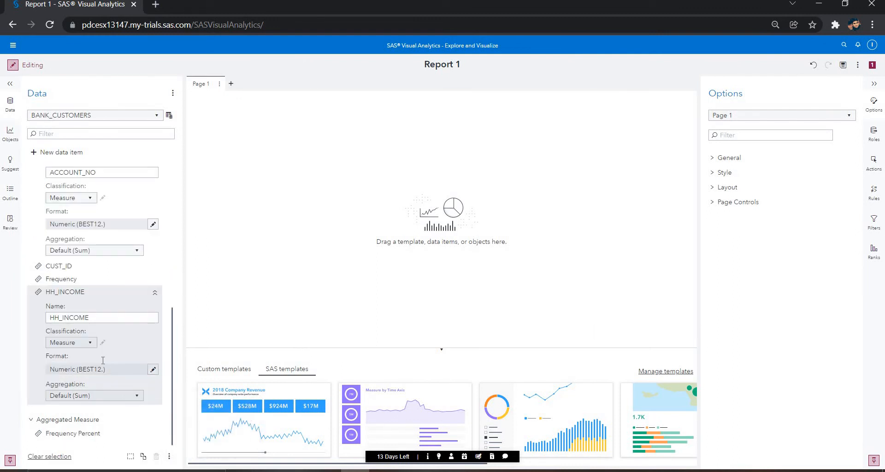
pyautogui.click(153, 369)
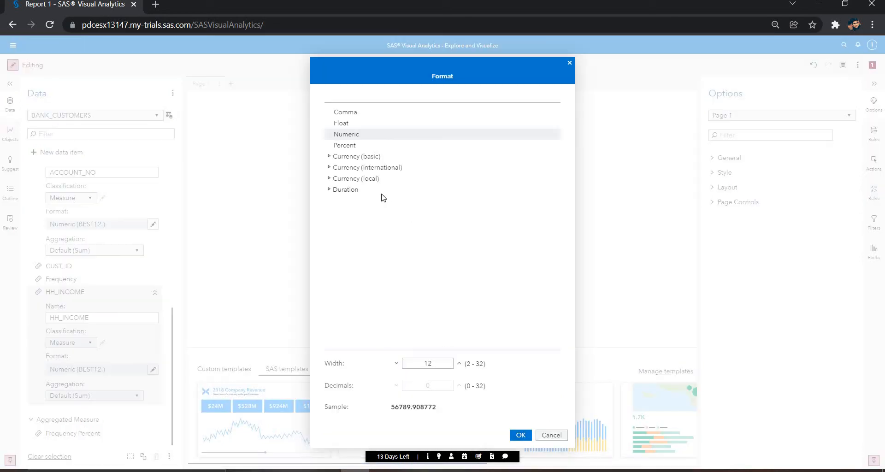
pyautogui.click(337, 157)
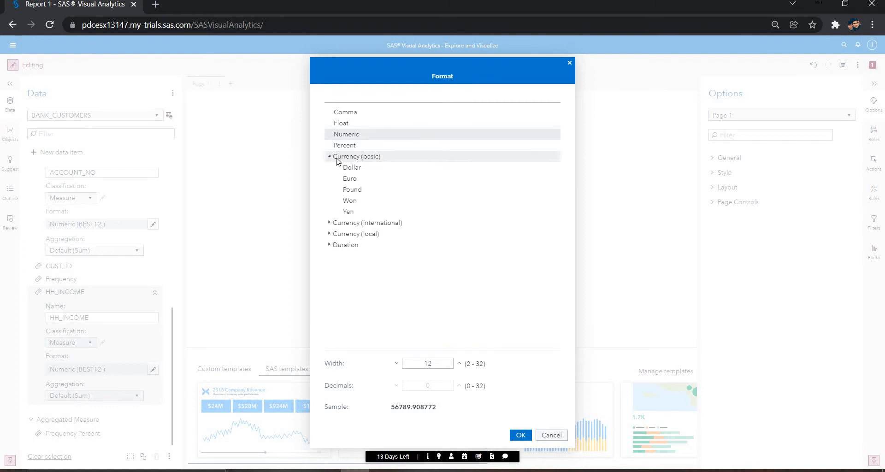
pyautogui.click(347, 158)
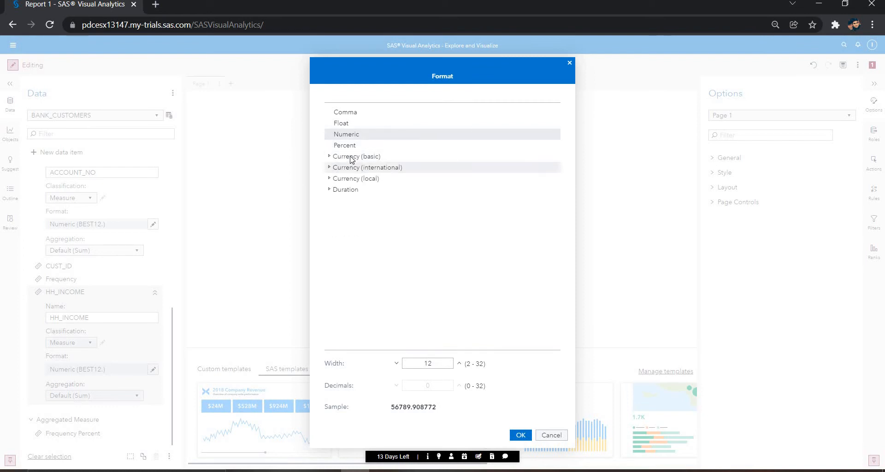
pyautogui.click(351, 157)
pyautogui.click(352, 171)
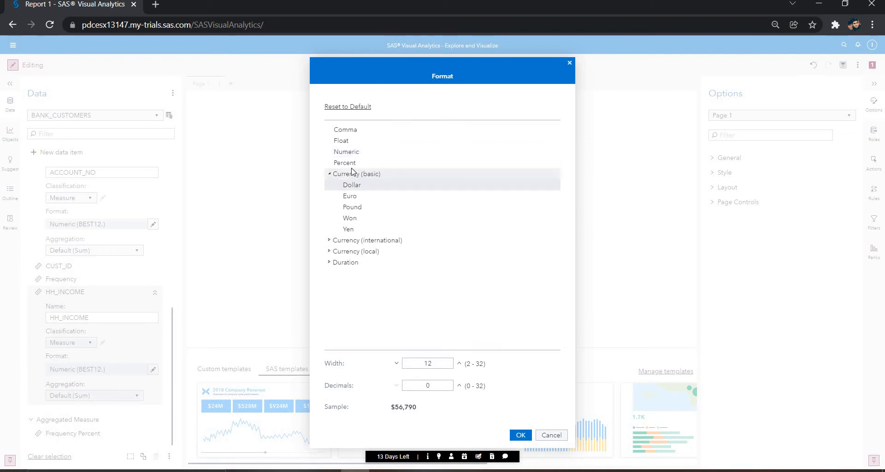
pyautogui.click(514, 436)
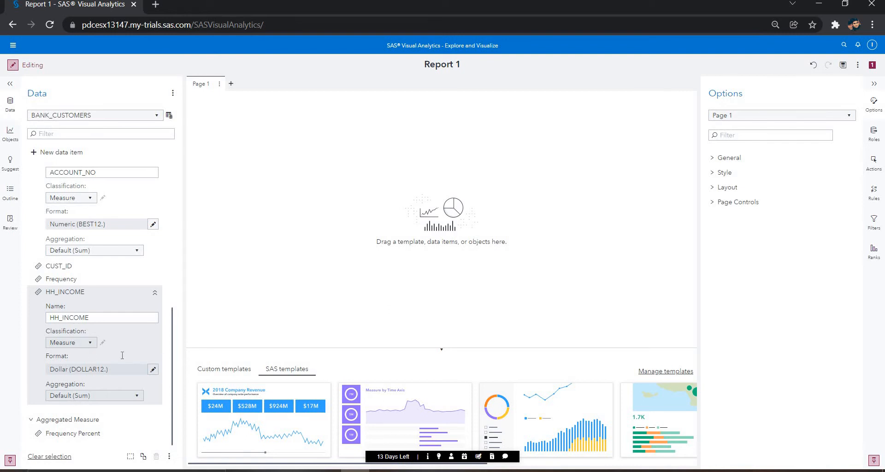
# Expand the Frequency and CUST_ID measures to view their properties
pyautogui.click(83, 282)
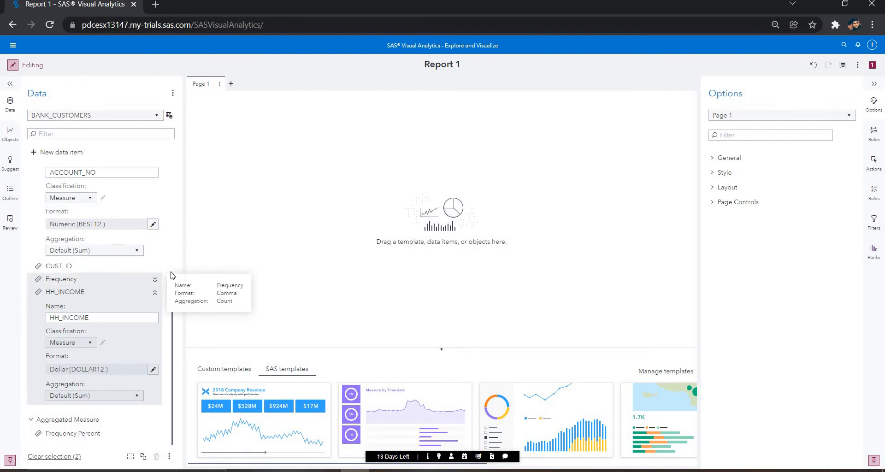
pyautogui.click(154, 280)
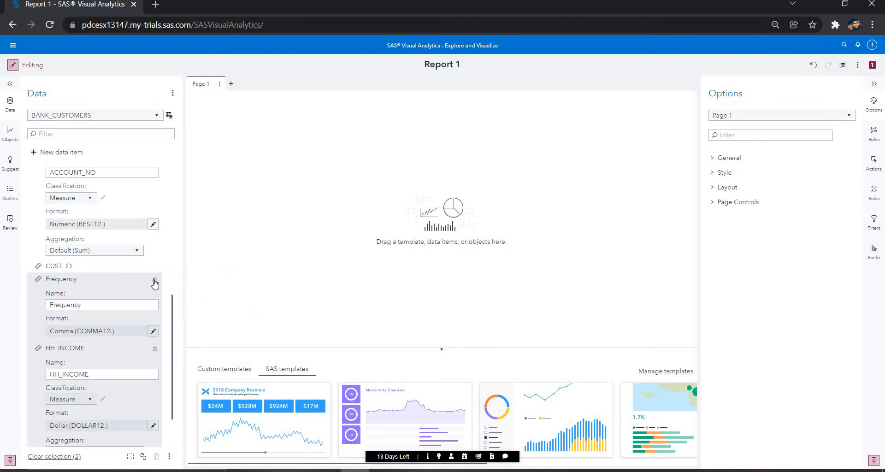
pyautogui.click(124, 269)
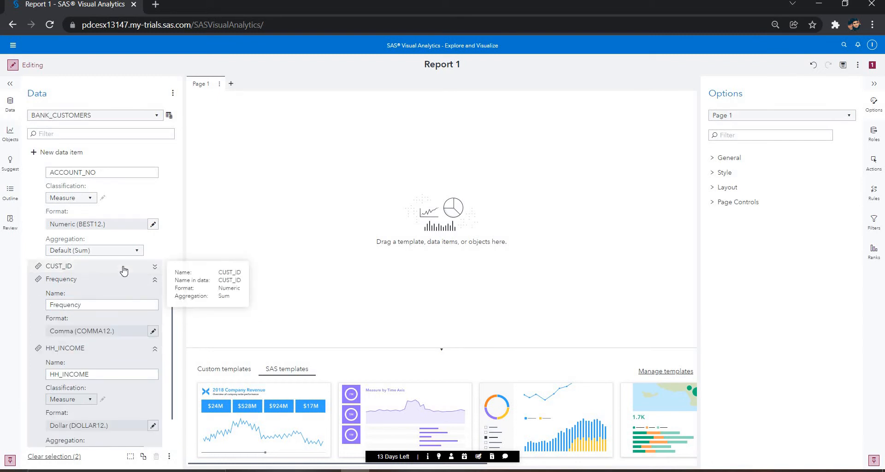
pyautogui.click(155, 266)
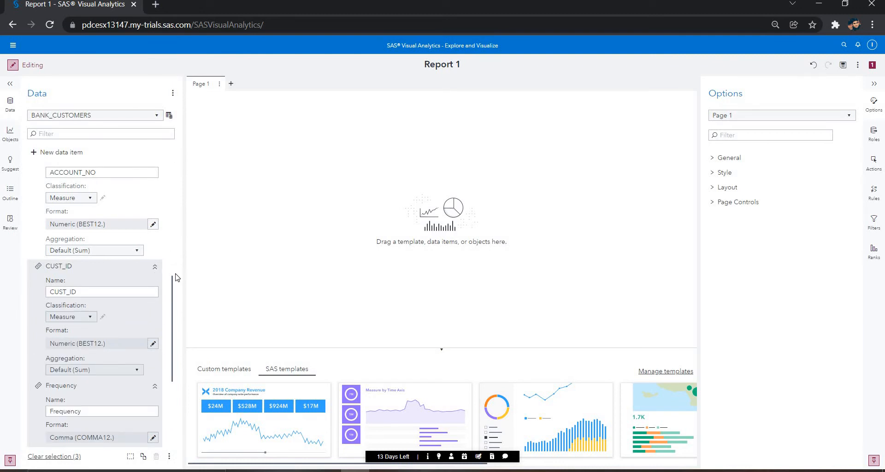
# Examine the category data items and the expanded measure properties of BANK_CUSTOMERS, from ACCT_TYPE through HH_INCOME
pyautogui.scroll(6, 184, 220)
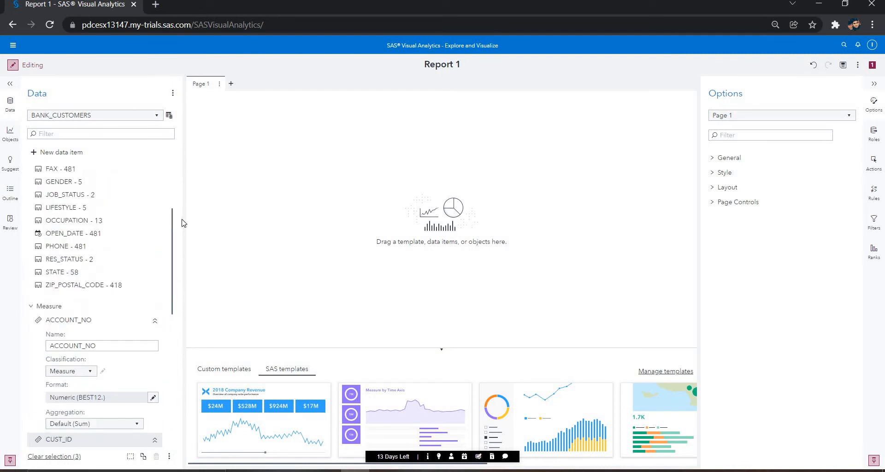
pyautogui.scroll(-10, 181, 220)
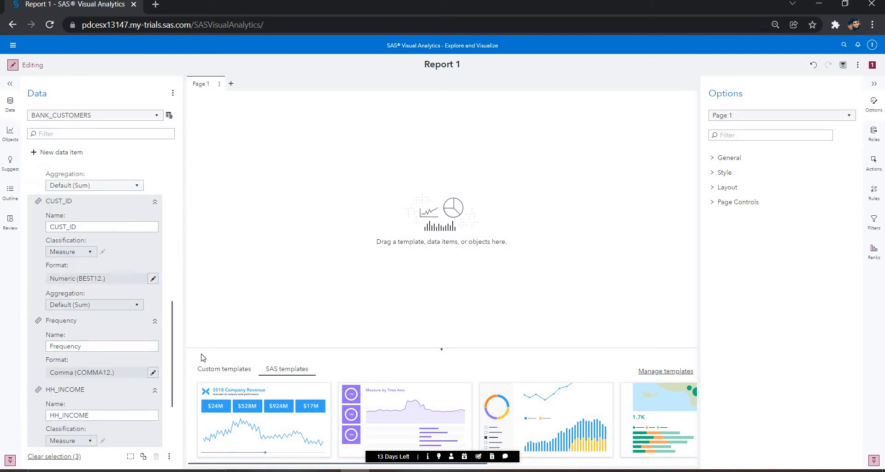
pyautogui.scroll(8, 206, 239)
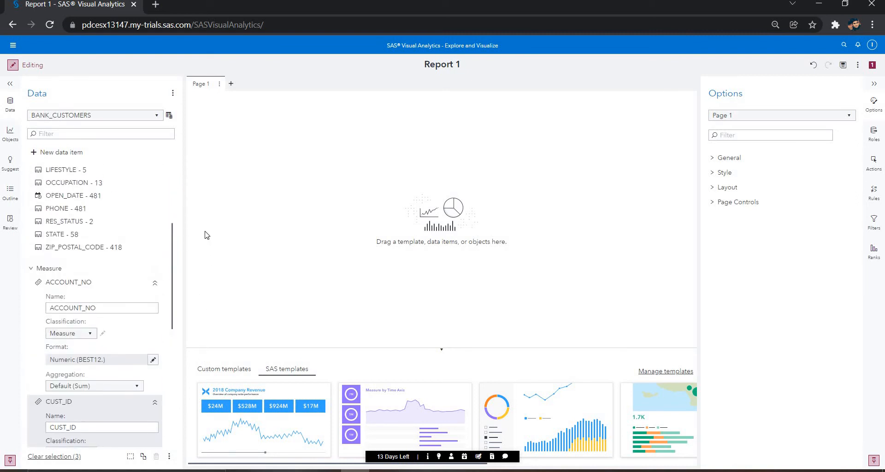
pyautogui.moveTo(207, 366); pyautogui.dragTo(170, 210)
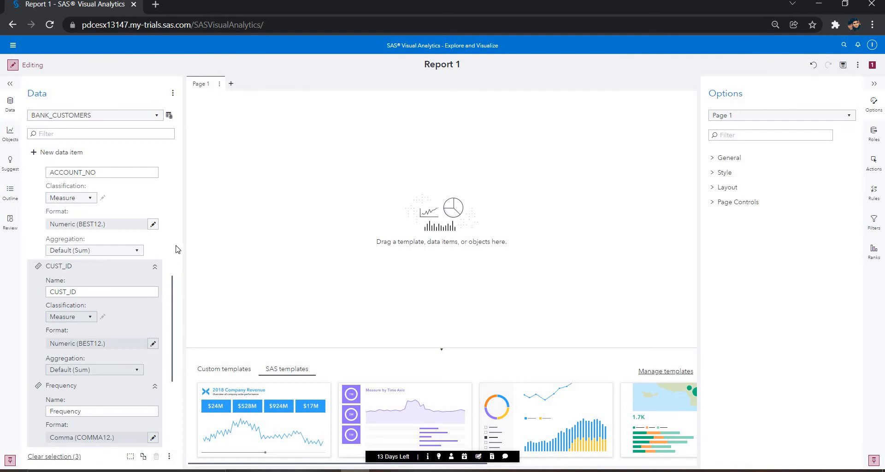
pyautogui.scroll(3, 175, 244)
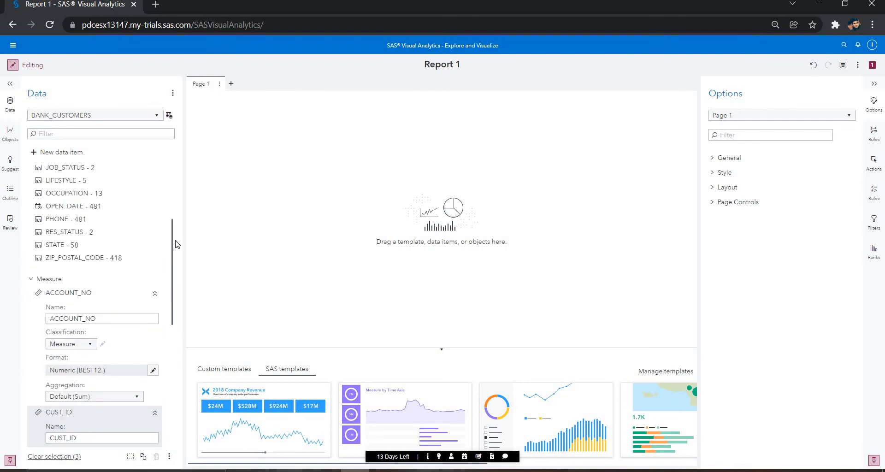
pyautogui.scroll(-2, 178, 240)
pyautogui.scroll(4, 182, 212)
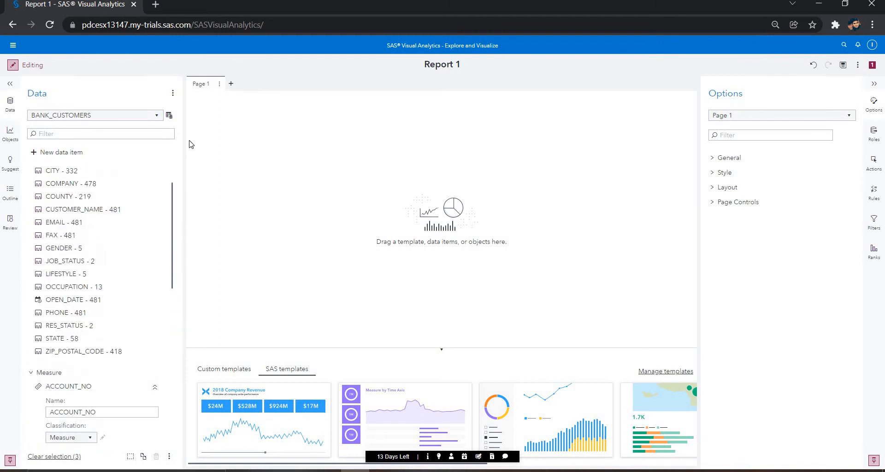
pyautogui.scroll(2, 189, 142)
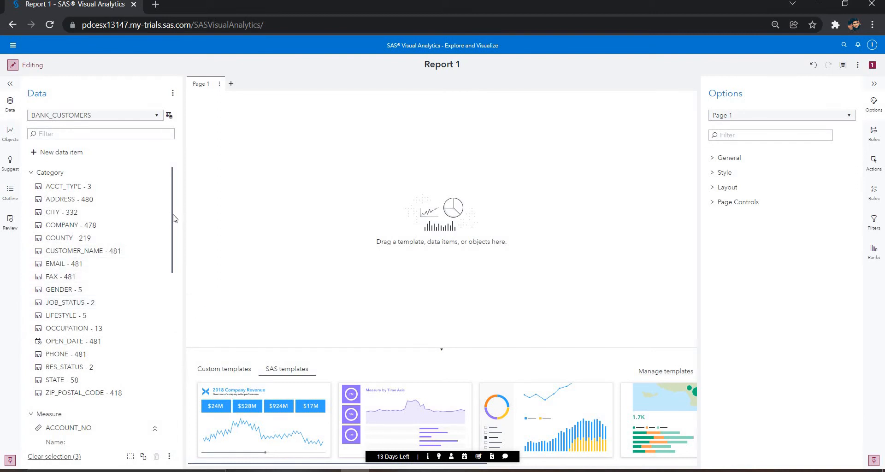
pyautogui.moveTo(176, 261); pyautogui.dragTo(185, 422)
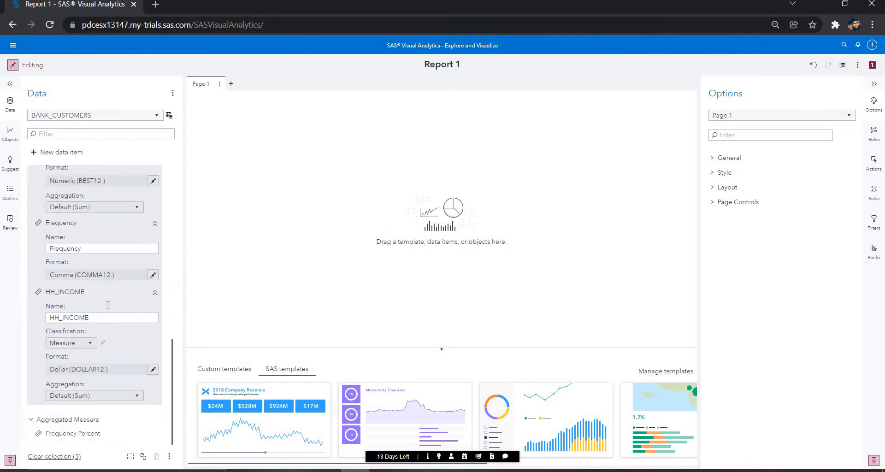
# Collapse the expanded properties of HH_INCOME and the other measures, and clear the data item selection
pyautogui.keyDown('ctrl'); pyautogui.click(146, 297); pyautogui.keyUp('ctrl')
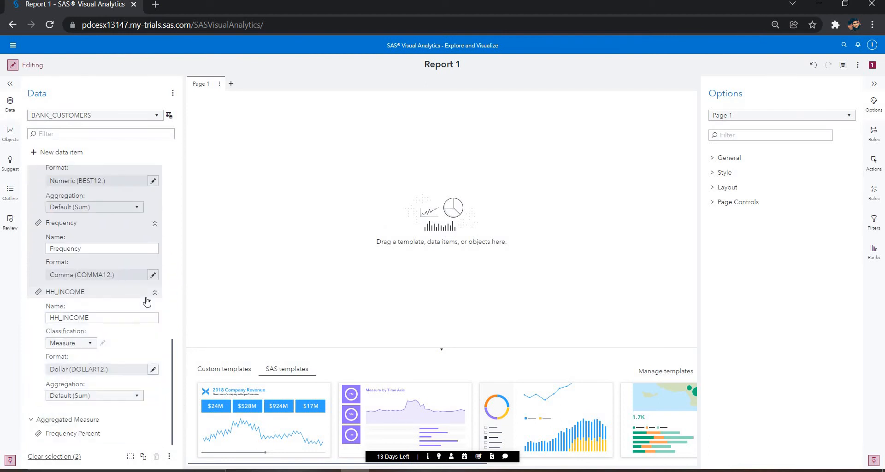
pyautogui.keyDown('ctrl'); pyautogui.click(149, 297); pyautogui.keyUp('ctrl')
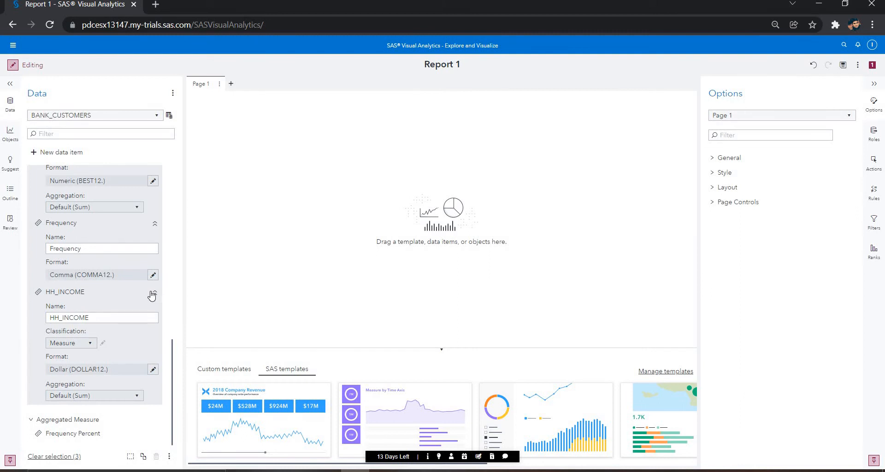
pyautogui.keyDown('ctrl'); pyautogui.click(153, 296); pyautogui.keyUp('ctrl')
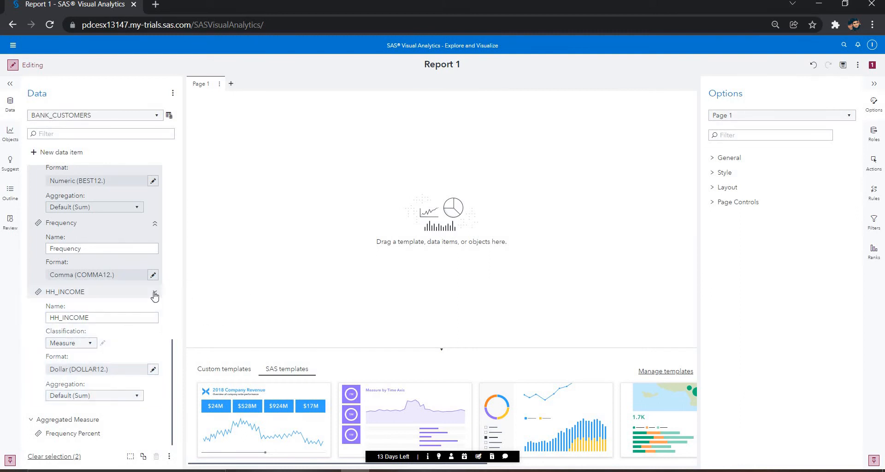
pyautogui.click(154, 295)
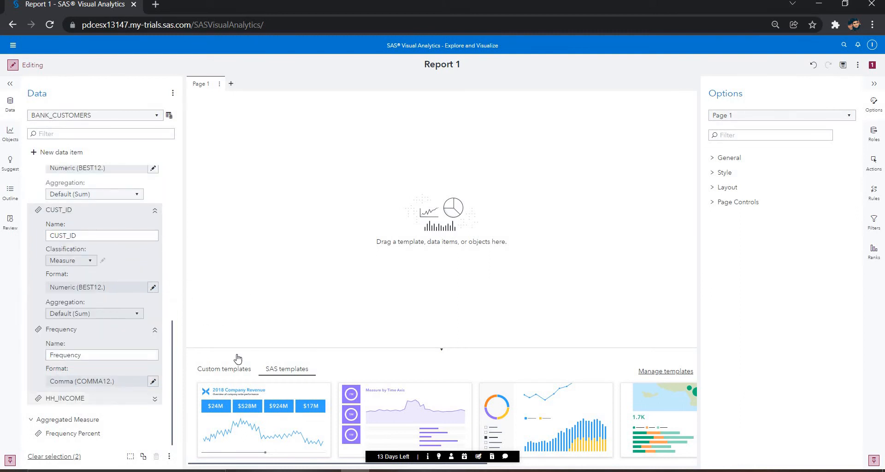
pyautogui.moveTo(238, 359); pyautogui.dragTo(400, 261)
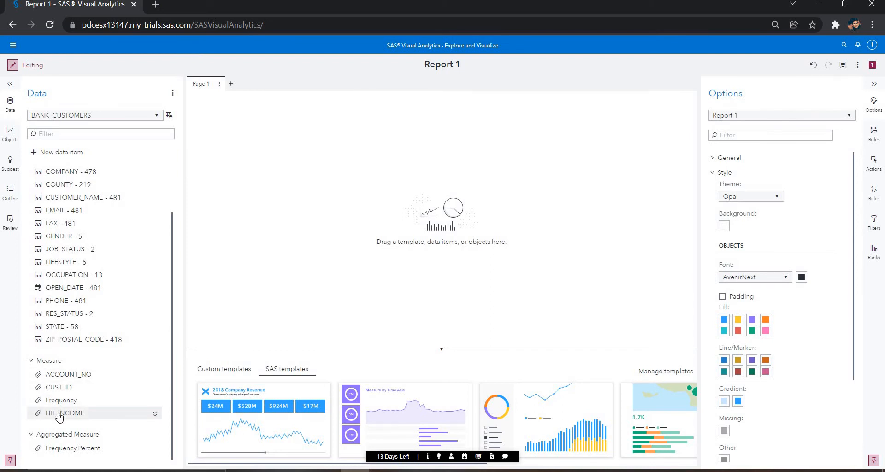
# Add HH_INCOME to the empty Page 1 canvas as a histogram and inspect the details of its bars
pyautogui.moveTo(59, 415); pyautogui.dragTo(458, 240)
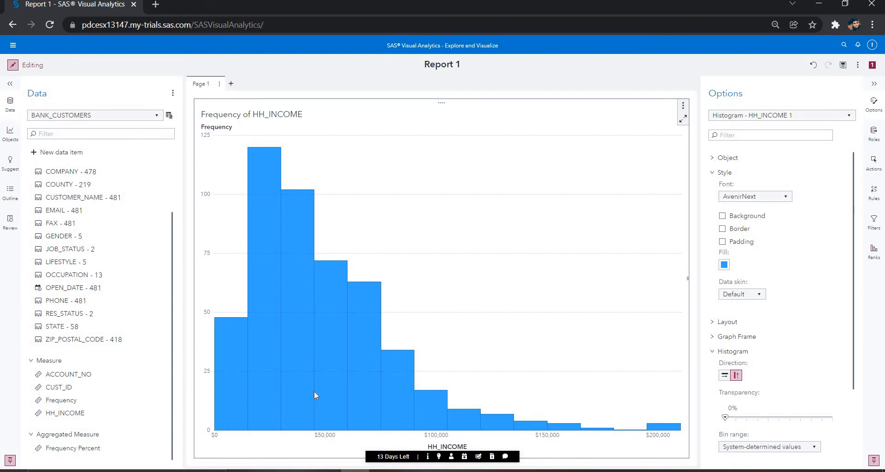
pyautogui.moveTo(314, 391)
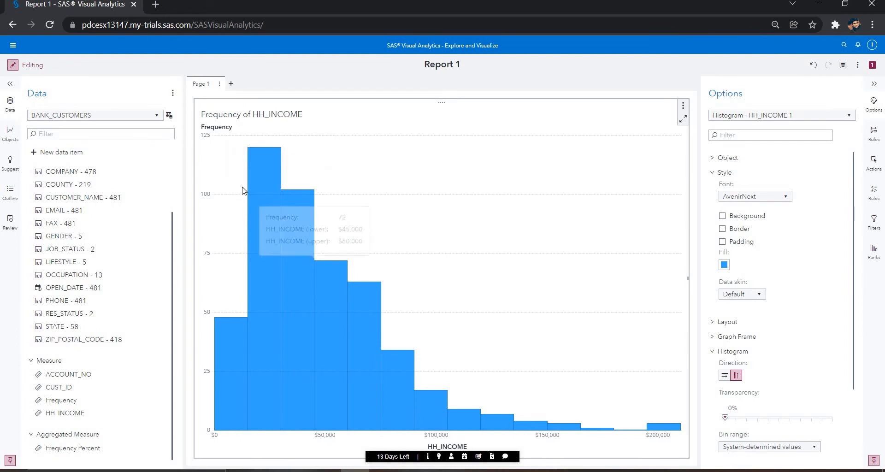
pyautogui.moveTo(258, 162)
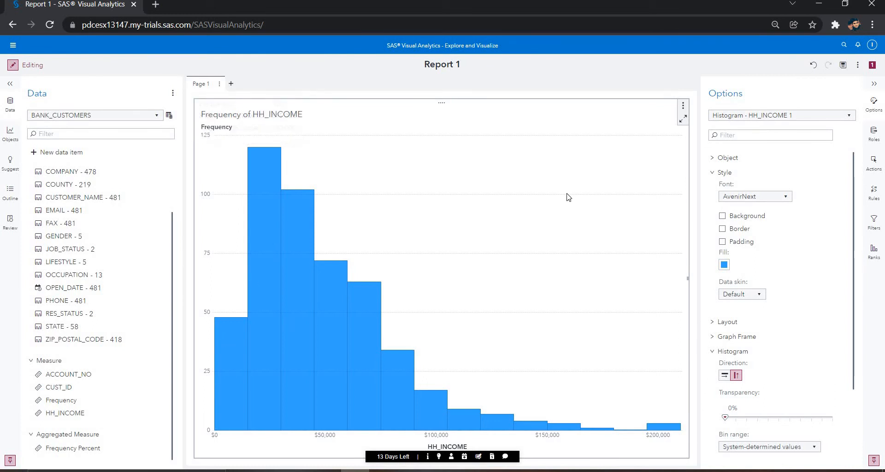
# Maximize the HH_INCOME histogram to review its bin ranges and frequency table, and restore it to normal size
pyautogui.click(683, 109)
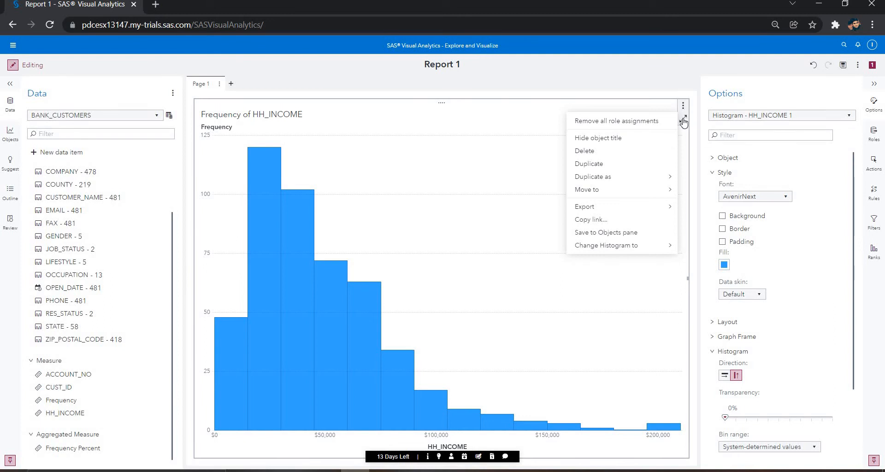
pyautogui.click(683, 120)
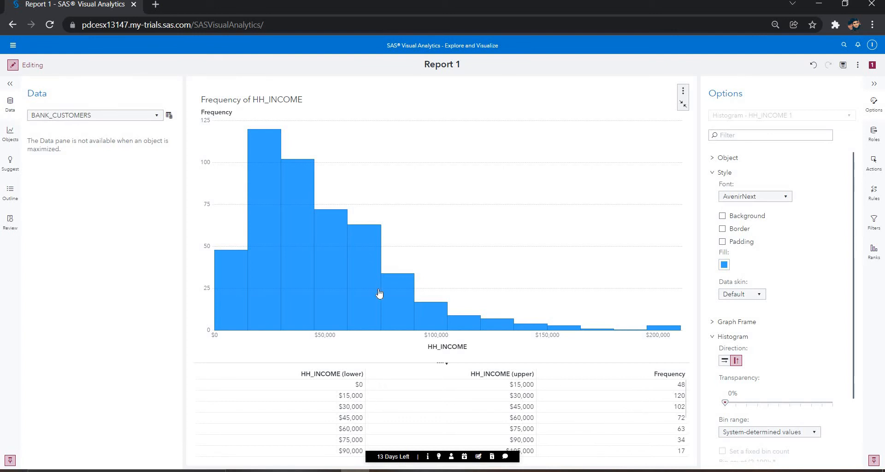
pyautogui.moveTo(288, 236)
pyautogui.click(683, 106)
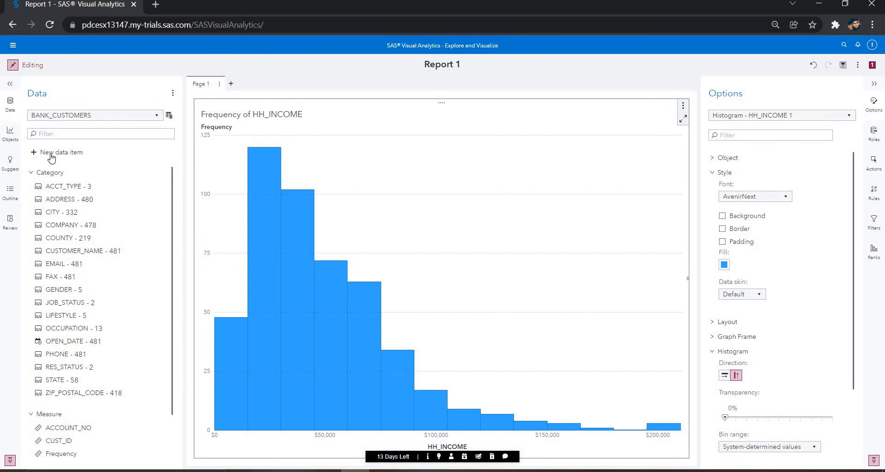
# Add a crosstab object to Page 1 below the HH_INCOME histogram
pyautogui.click(11, 135)
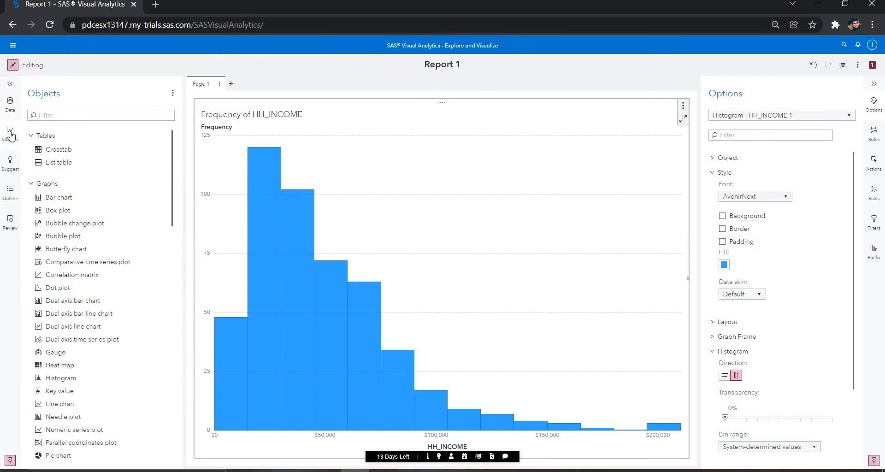
pyautogui.click(57, 150)
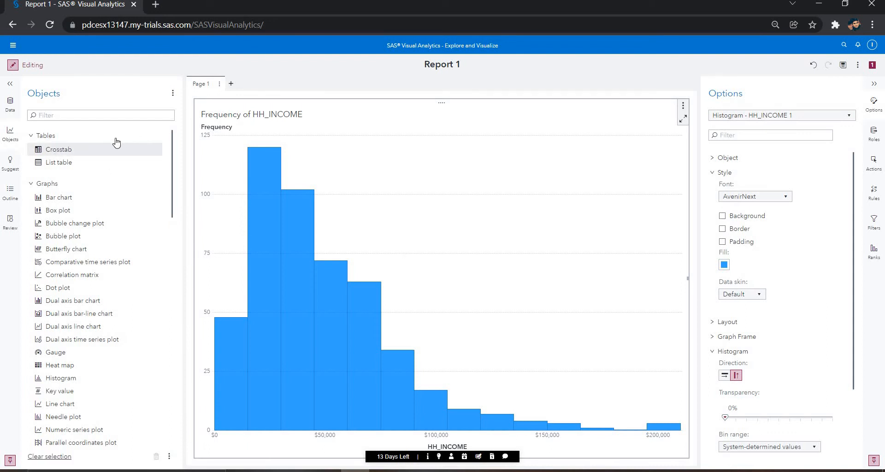
pyautogui.moveTo(106, 153); pyautogui.dragTo(560, 436)
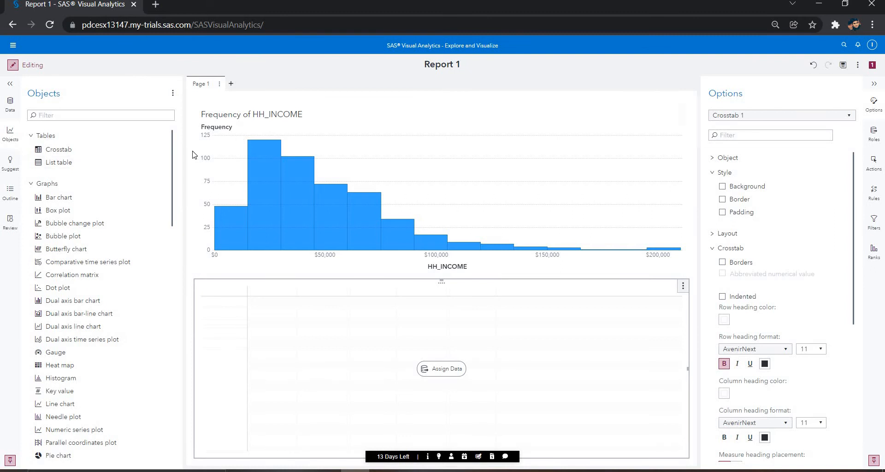
# Assign the ACCT_TYPE category to the Rows role of the crosstab
pyautogui.click(15, 110)
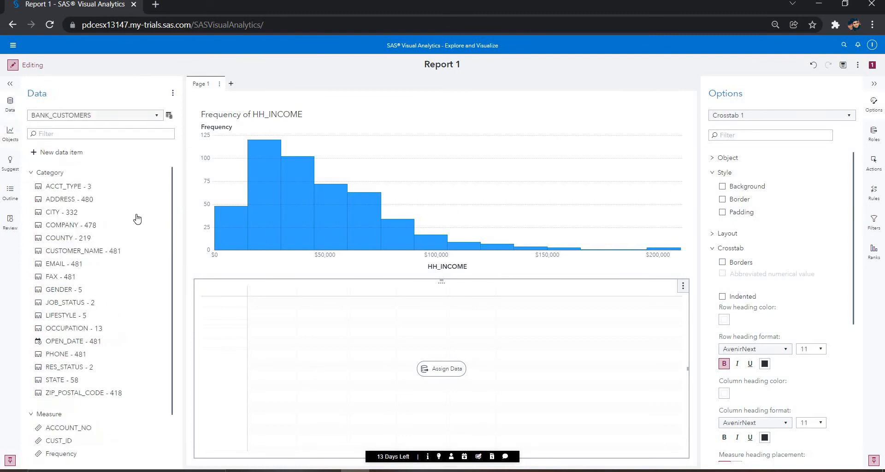
pyautogui.click(62, 189)
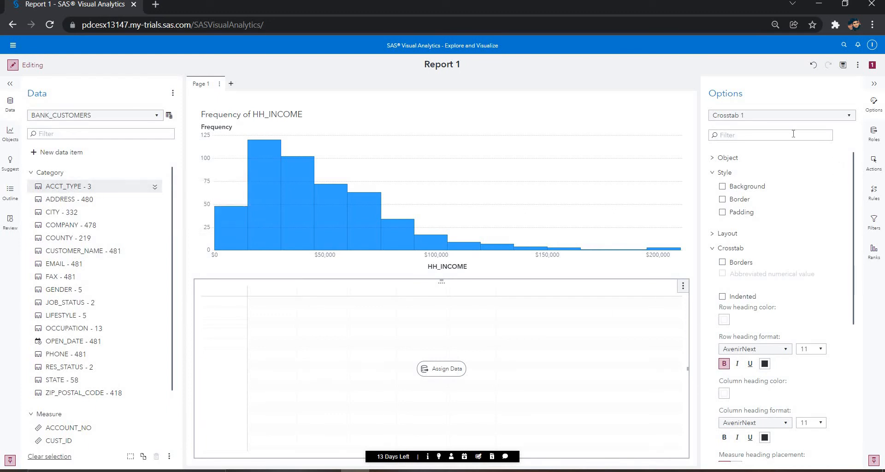
pyautogui.click(875, 134)
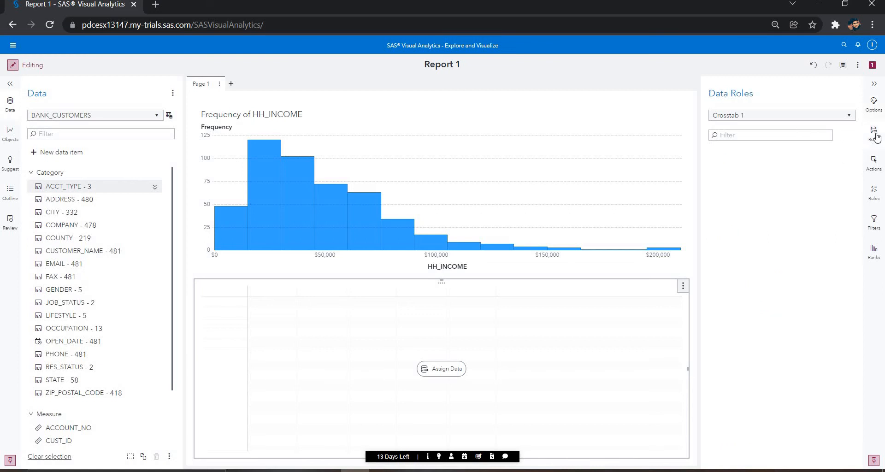
pyautogui.click(879, 107)
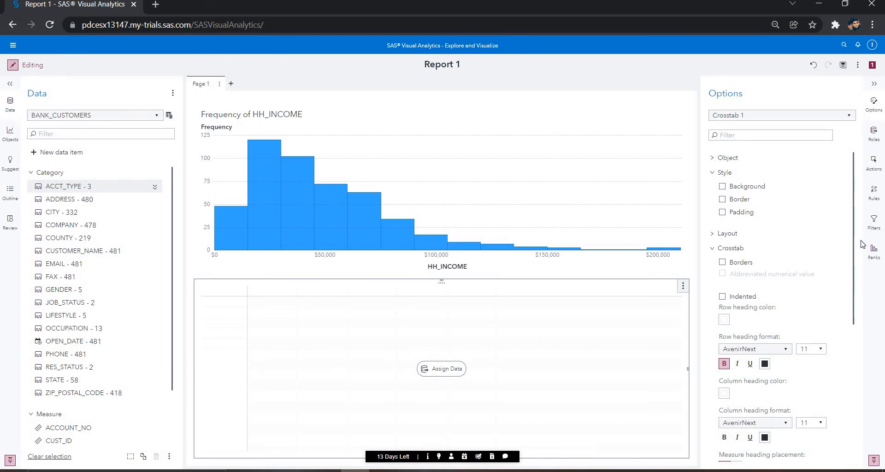
pyautogui.click(873, 141)
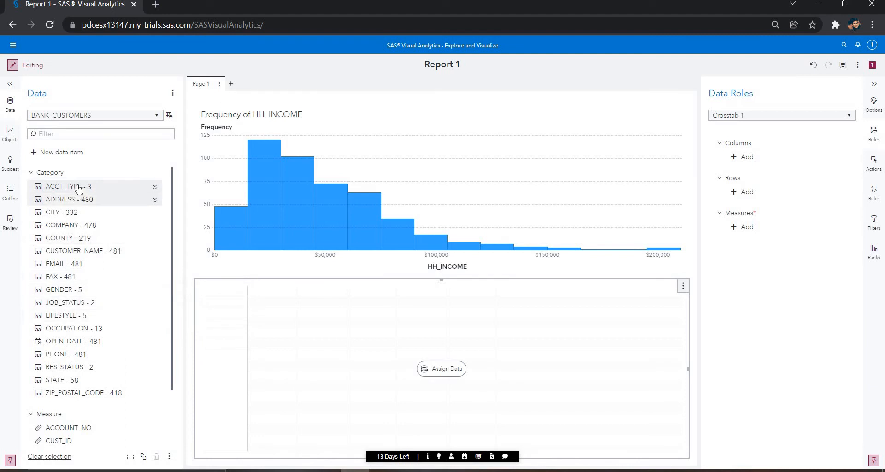
pyautogui.moveTo(107, 190)
pyautogui.mouseDown()
pyautogui.moveTo(435, 148)
pyautogui.moveTo(780, 187)
pyautogui.moveTo(742, 192)
pyautogui.moveTo(724, 181)
pyautogui.moveTo(534, 325)
pyautogui.moveTo(720, 242)
pyautogui.moveTo(735, 194)
pyautogui.mouseUp()
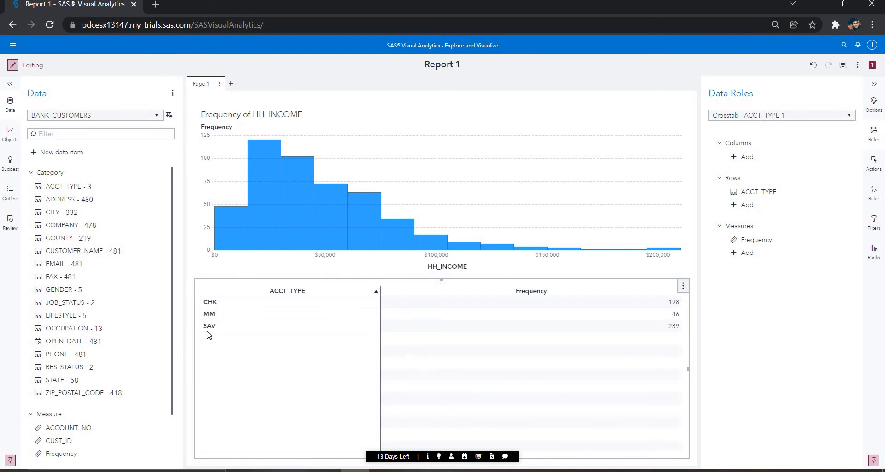
# Assign the JOB_STATUS category to the Columns role of the crosstab
pyautogui.click(675, 330)
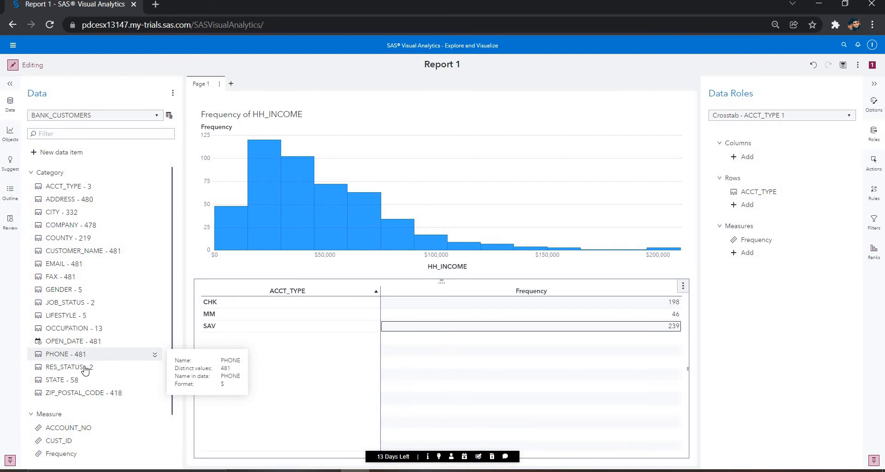
pyautogui.moveTo(85, 371)
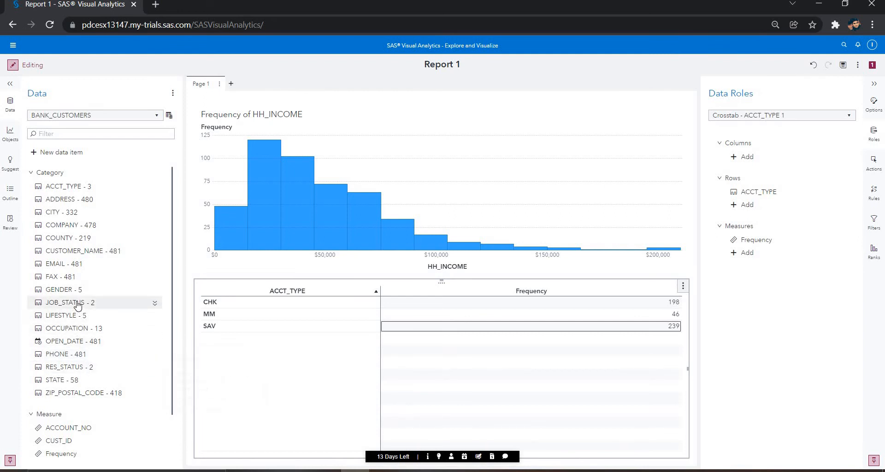
pyautogui.moveTo(78, 305)
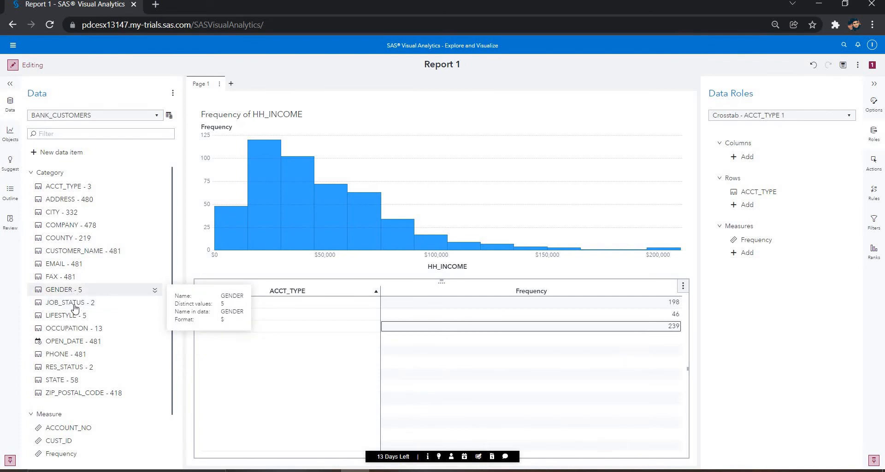
pyautogui.moveTo(384, 278); pyautogui.dragTo(740, 159)
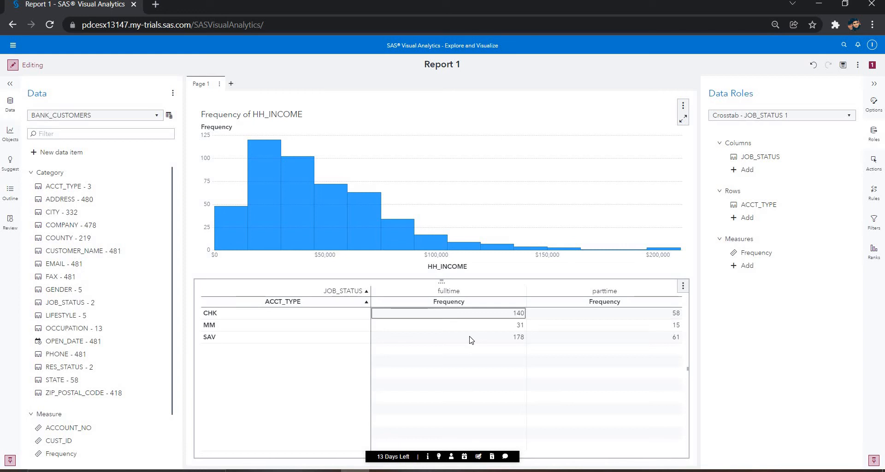
# Enable totals for the Frequency measure in the crosstab's options
pyautogui.click(879, 115)
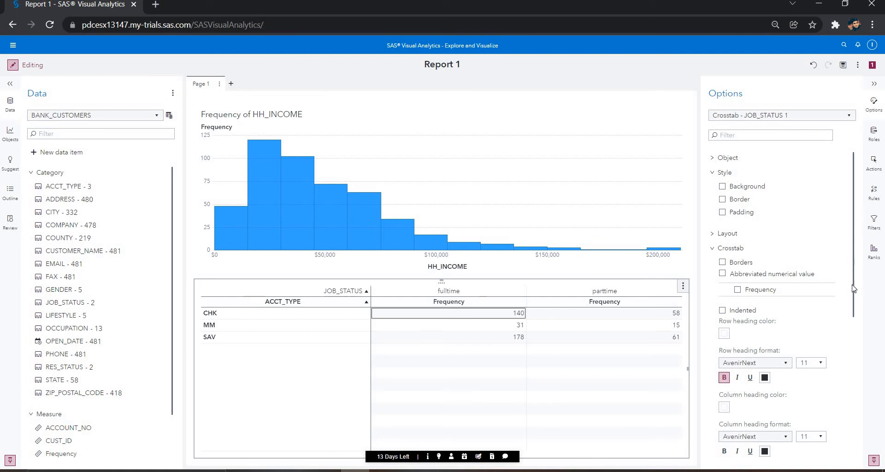
pyautogui.moveTo(853, 287); pyautogui.dragTo(848, 443)
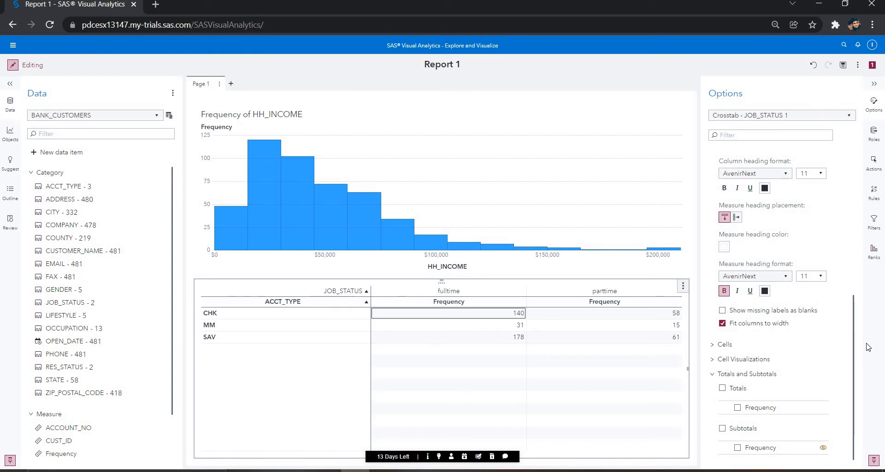
pyautogui.scroll(1, 857, 323)
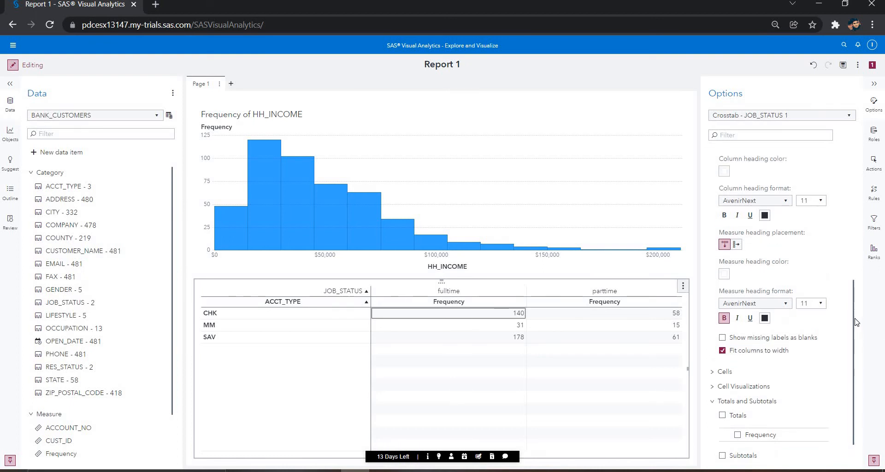
pyautogui.click(875, 105)
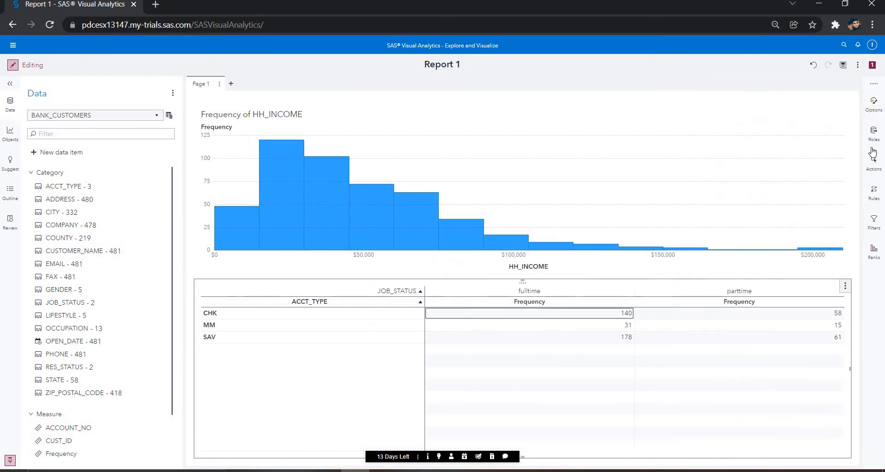
pyautogui.click(874, 110)
pyautogui.moveTo(854, 283); pyautogui.dragTo(884, 55)
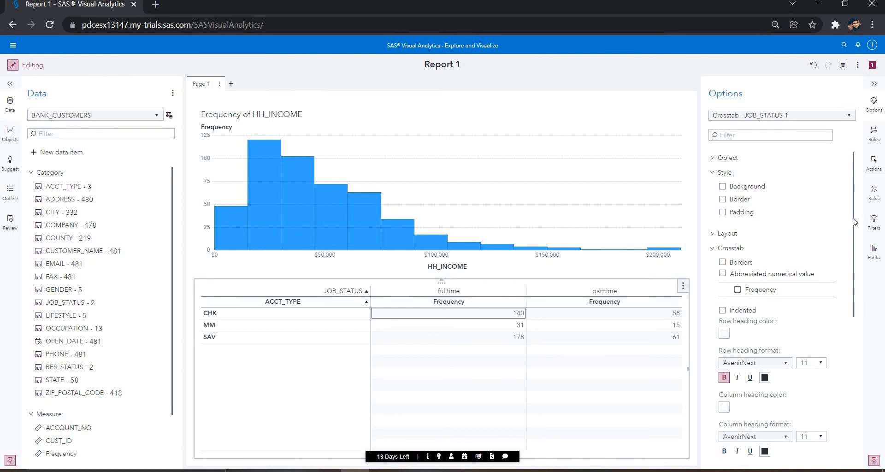
pyautogui.moveTo(854, 221); pyautogui.dragTo(835, 395)
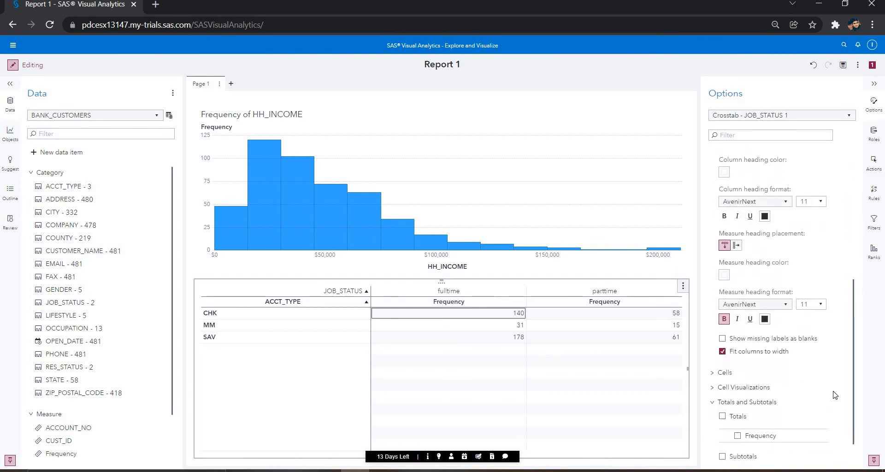
pyautogui.scroll(-1, 835, 395)
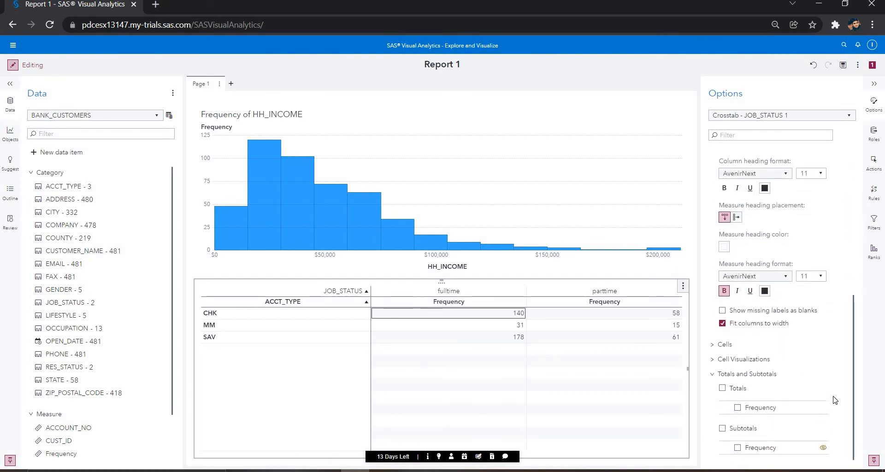
pyautogui.click(722, 389)
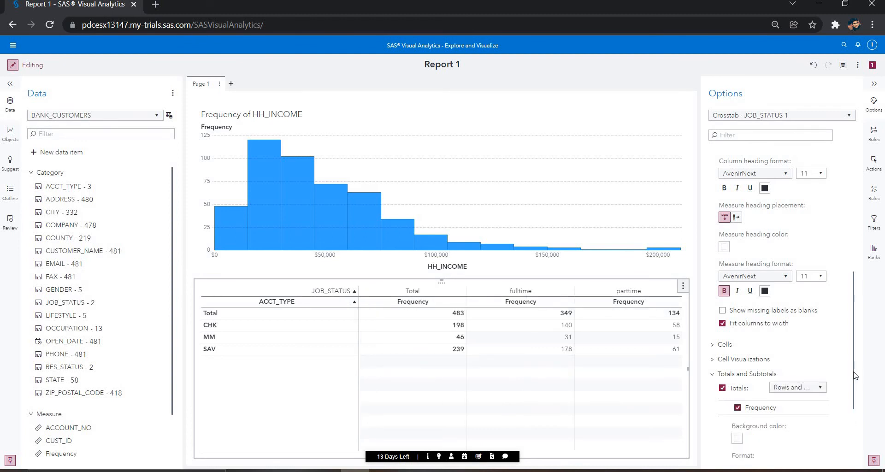
# Set the background color of the crosstab totals to light blue and enable subtotals for Frequency, JOB_STATUS and ACCT_TYPE
pyautogui.scroll(-4, 855, 396)
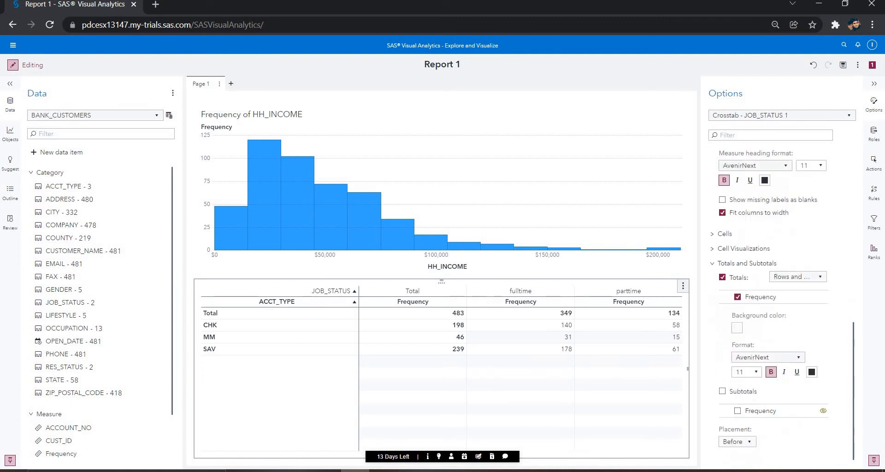
pyautogui.click(737, 328)
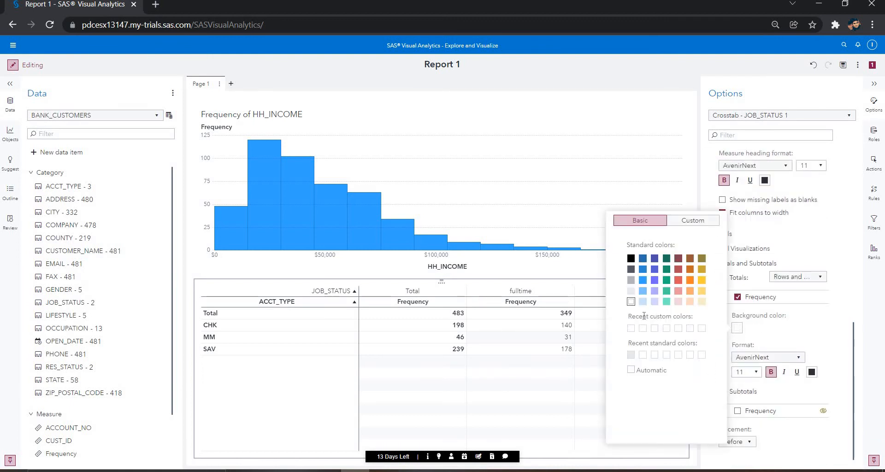
pyautogui.click(644, 292)
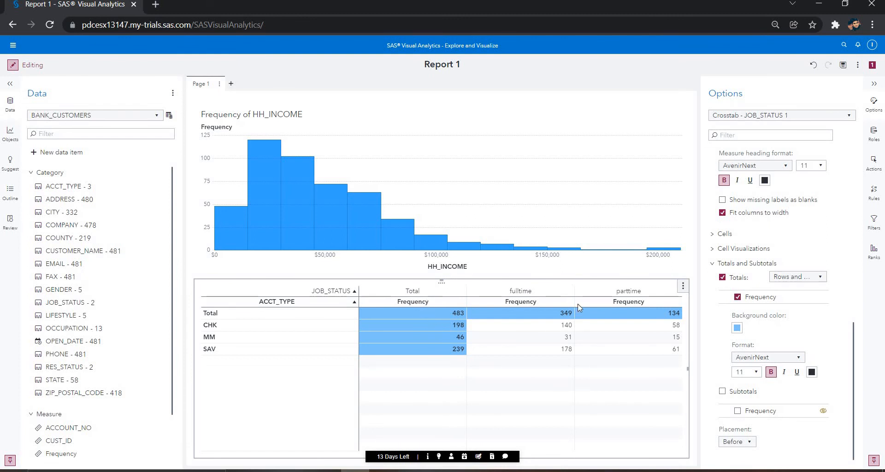
pyautogui.click(723, 392)
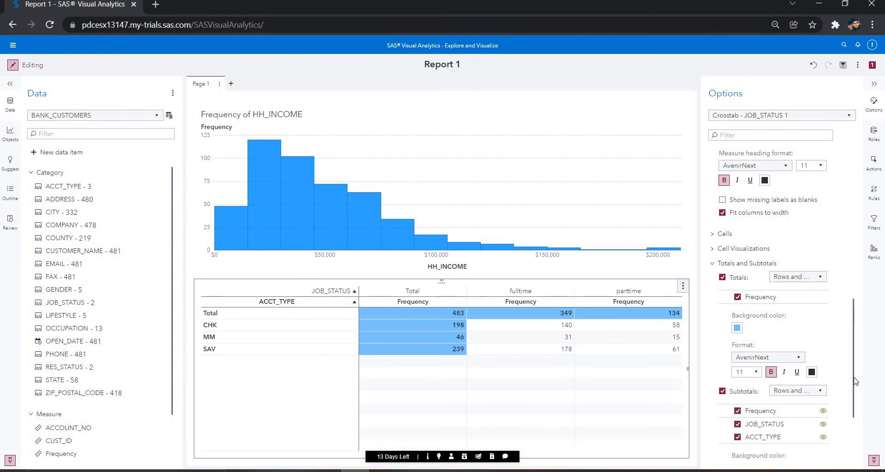
pyautogui.scroll(-3, 855, 415)
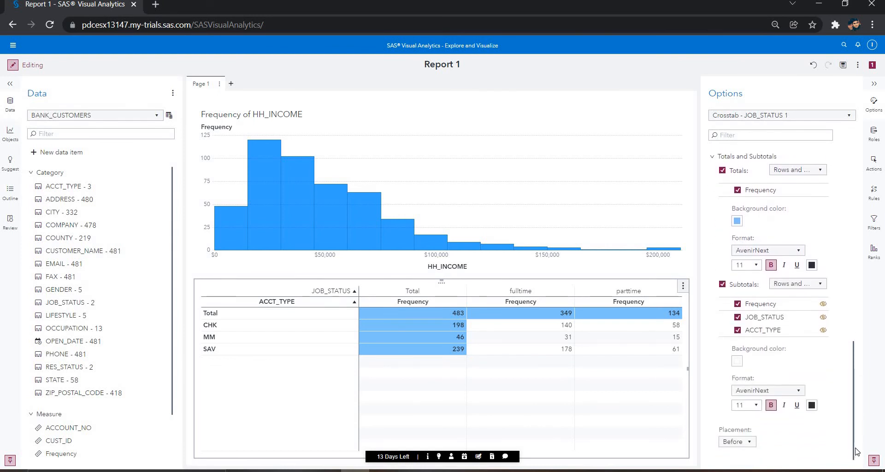
# Review the crosstab's remaining options, including the heading formats, Cells and Cell Visualizations settings
pyautogui.scroll(5, 844, 350)
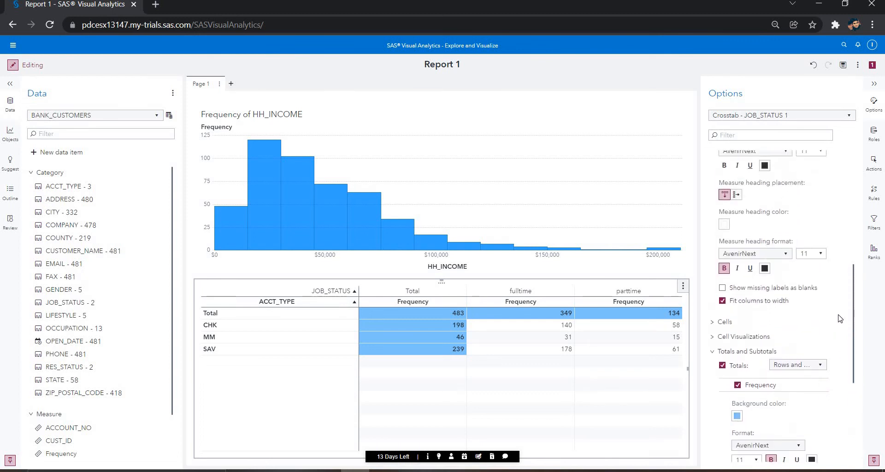
pyautogui.scroll(6, 839, 318)
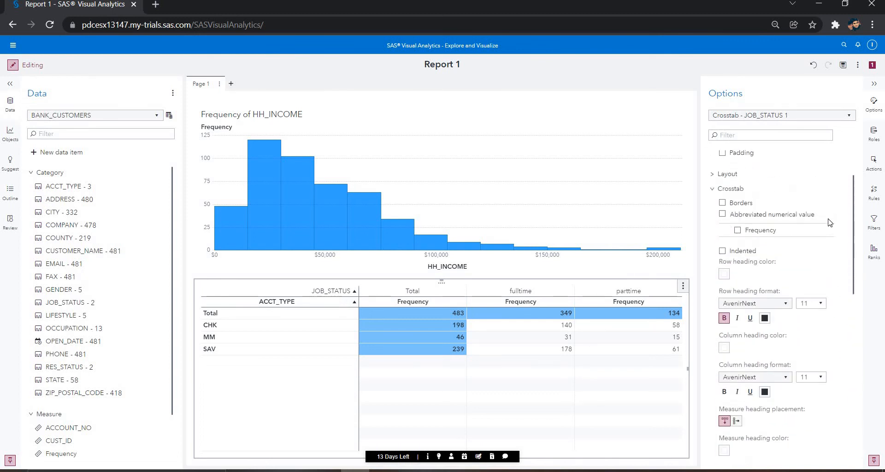
pyautogui.scroll(2, 830, 223)
pyautogui.scroll(-1, 826, 244)
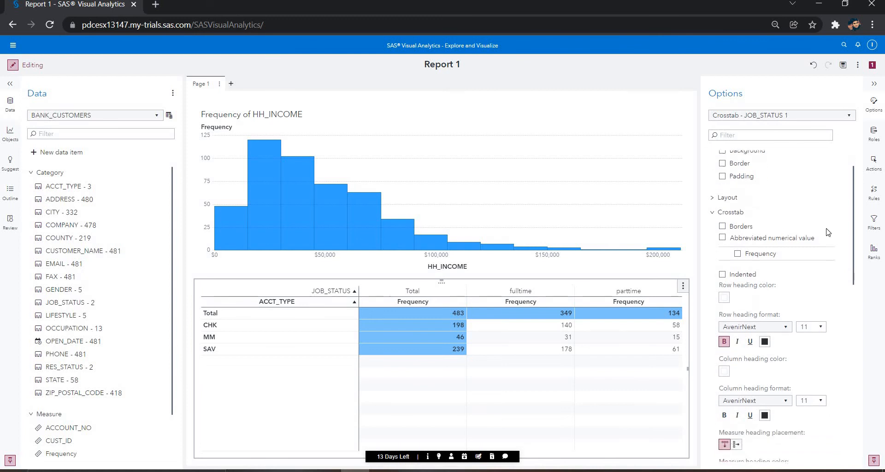
pyautogui.scroll(1, 828, 232)
pyautogui.scroll(-10, 828, 232)
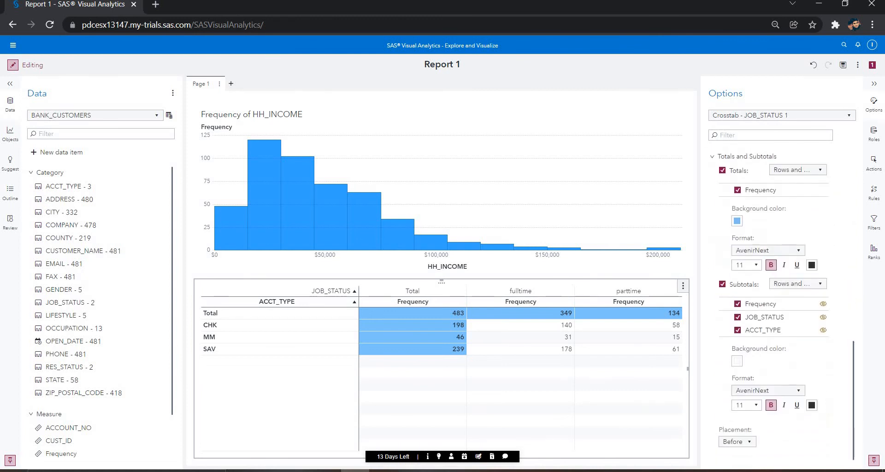
pyautogui.scroll(3, 865, 387)
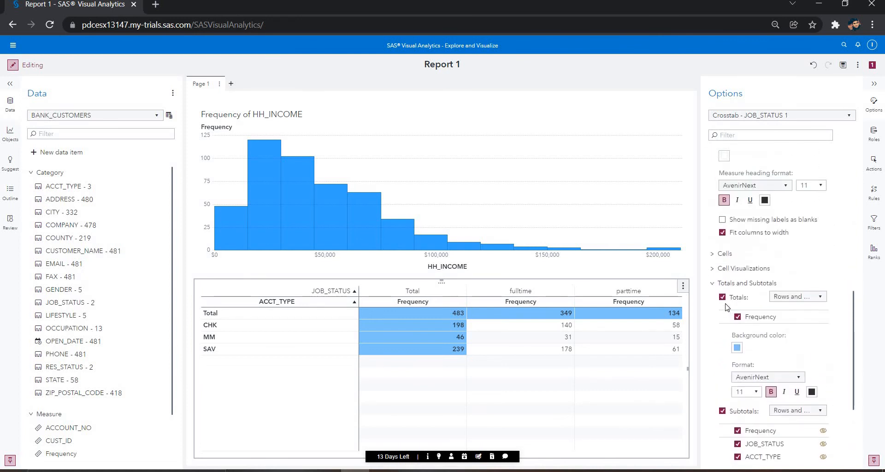
pyautogui.click(713, 270)
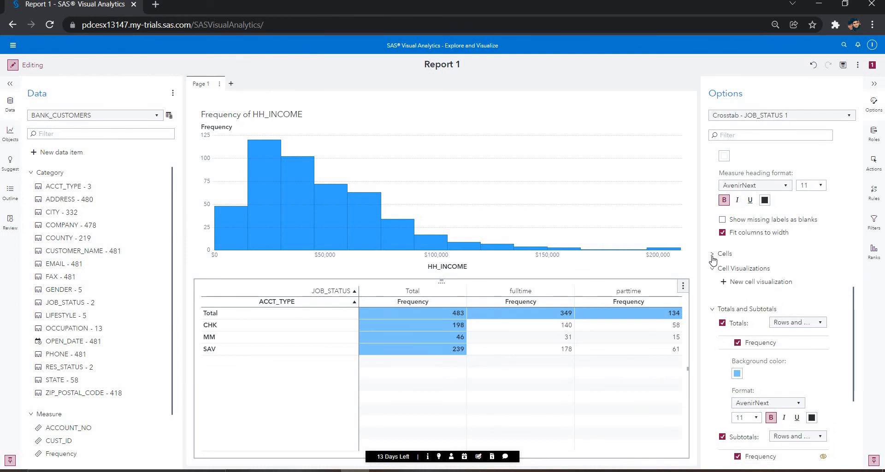
pyautogui.click(713, 255)
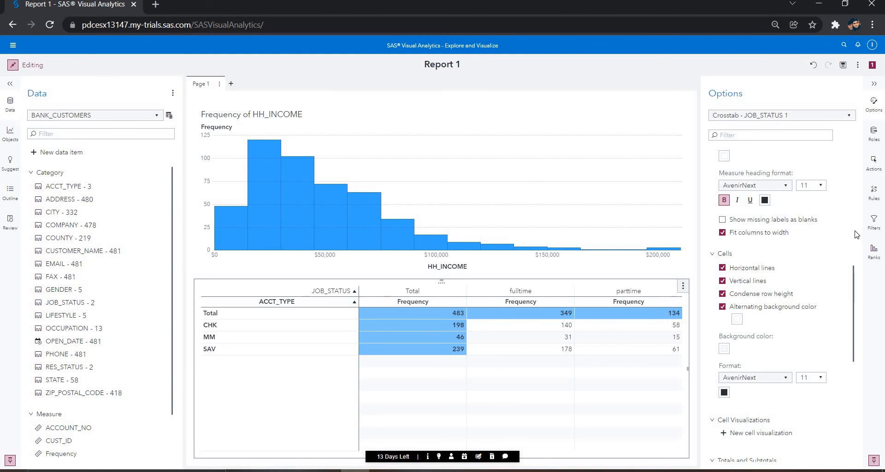
pyautogui.scroll(7, 857, 238)
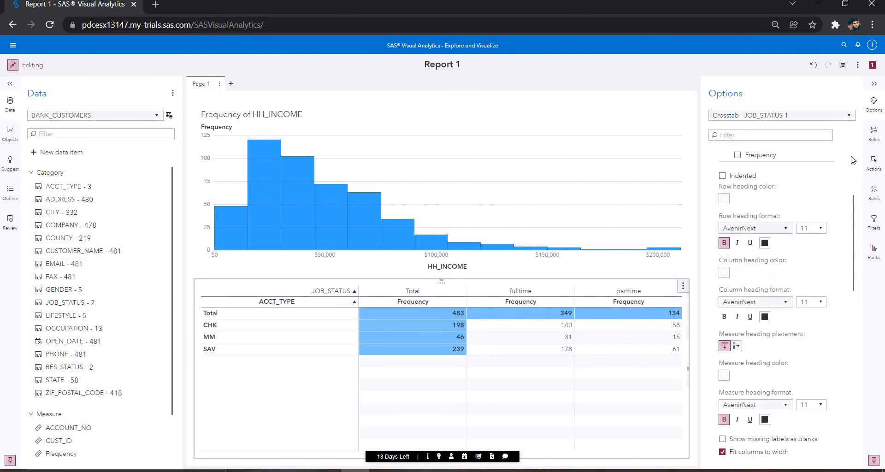
# Change the crosstab of ACCT_TYPE by JOB_STATUS to a bar chart
pyautogui.click(682, 288)
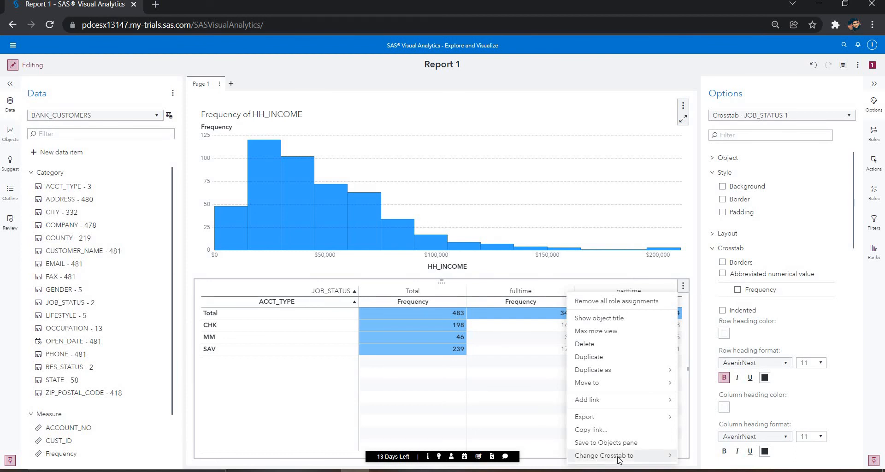
pyautogui.moveTo(618, 460)
pyautogui.moveTo(657, 457)
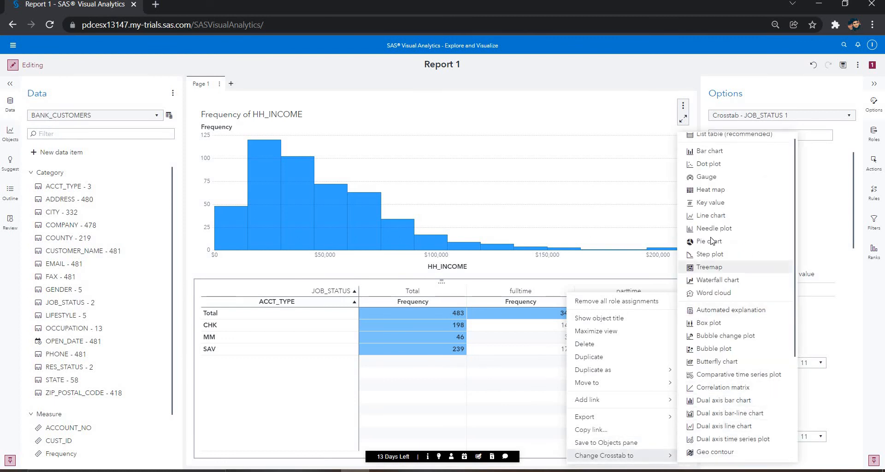
pyautogui.click(712, 156)
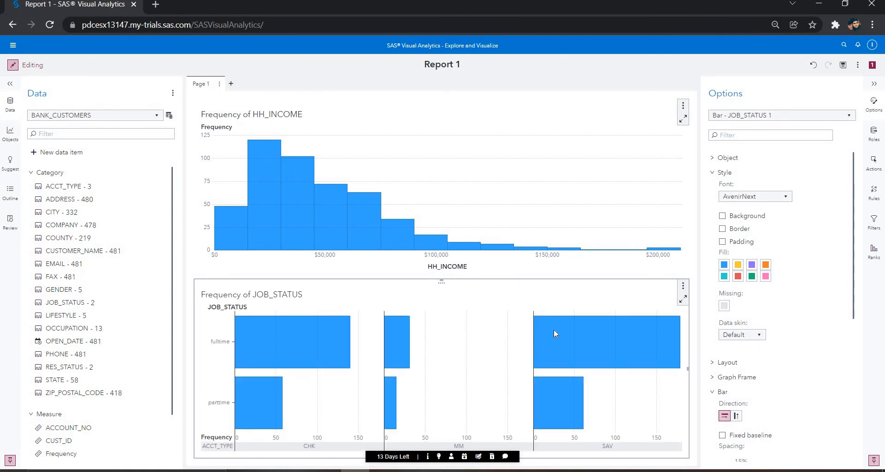
# Move ACCT_TYPE from the Lattice columns role to the Group role of the JOB_STATUS bar chart
pyautogui.moveTo(554, 330)
pyautogui.click(875, 133)
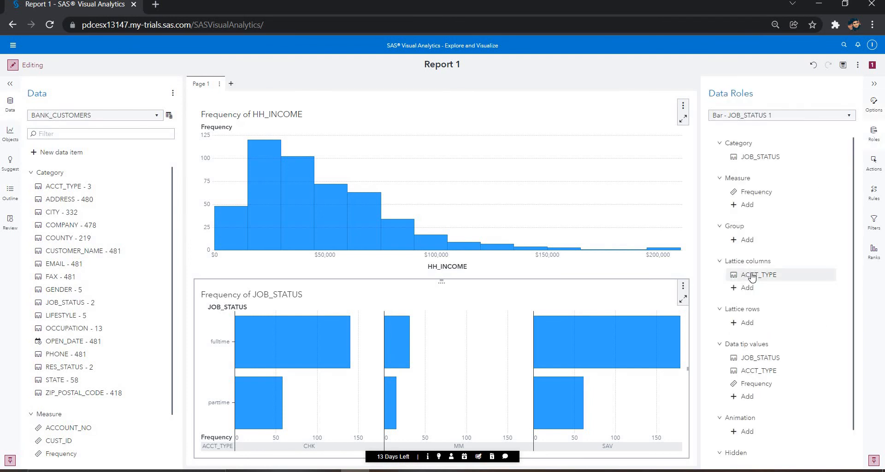
pyautogui.moveTo(752, 277); pyautogui.dragTo(745, 248)
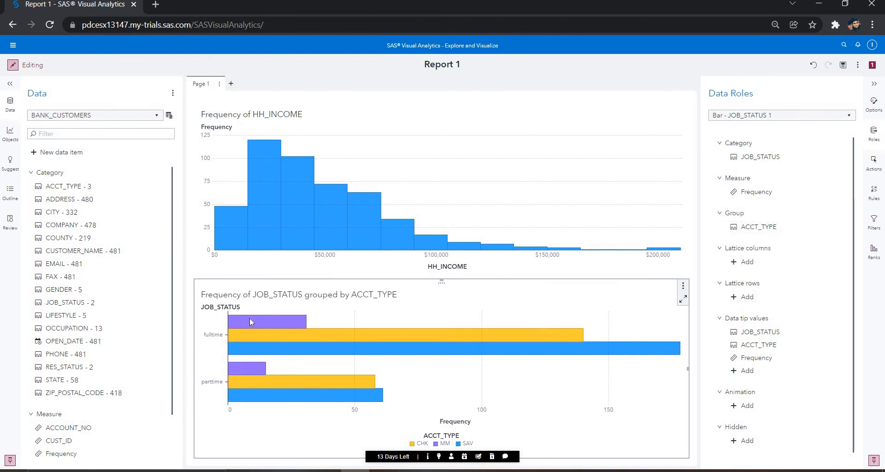
# Inspect the data tips of the fulltime and parttime bars in the grouped JOB_STATUS bar chart
pyautogui.moveTo(250, 318)
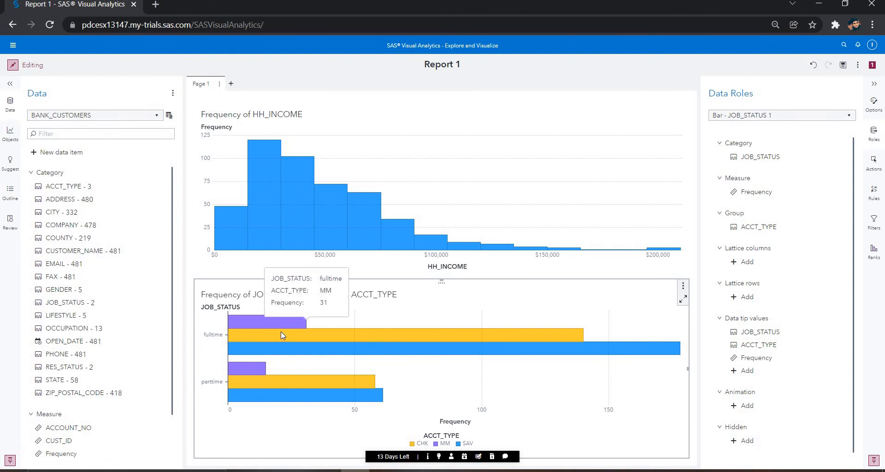
pyautogui.moveTo(286, 336)
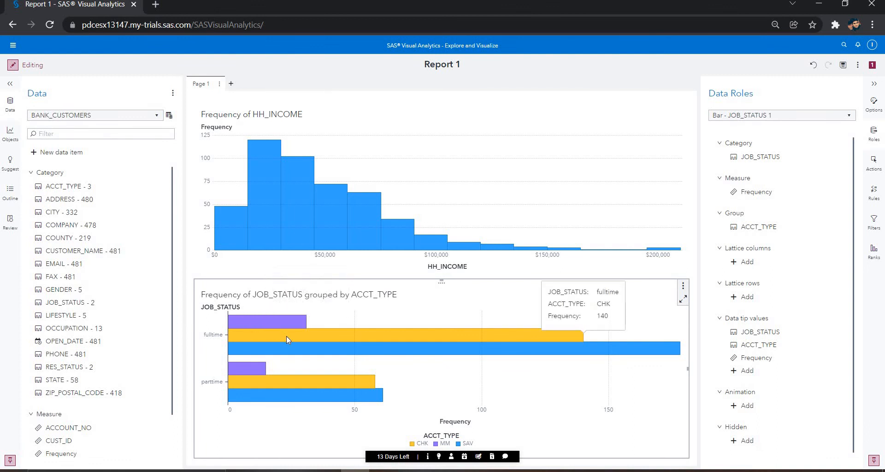
pyautogui.moveTo(299, 353)
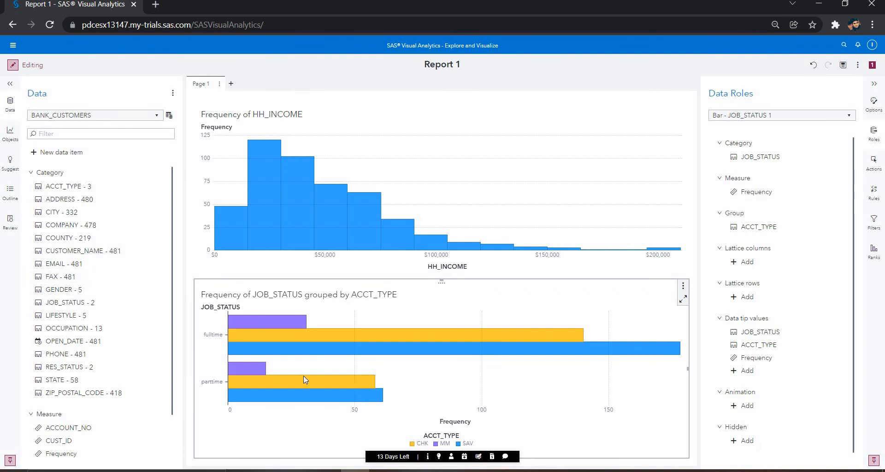
pyautogui.moveTo(304, 375)
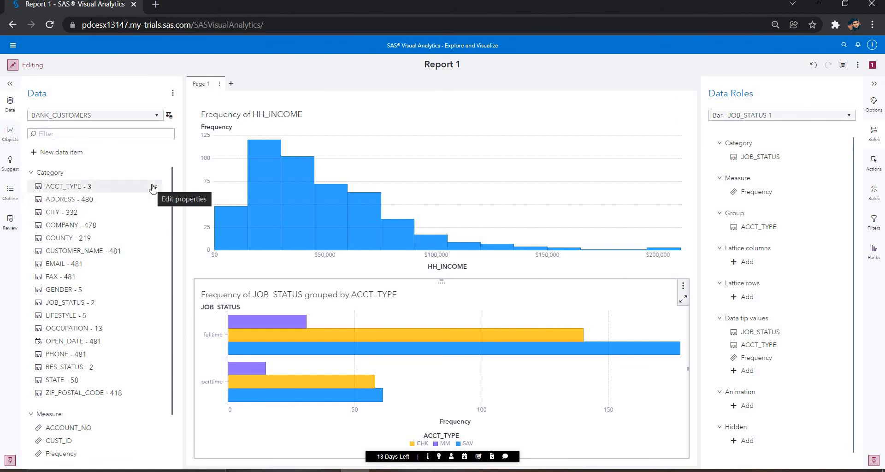
# Add an object link from the JOB_STATUS bar chart to the HH_INCOME histogram as a filter action
pyautogui.click(11, 133)
pyautogui.moveTo(428, 240)
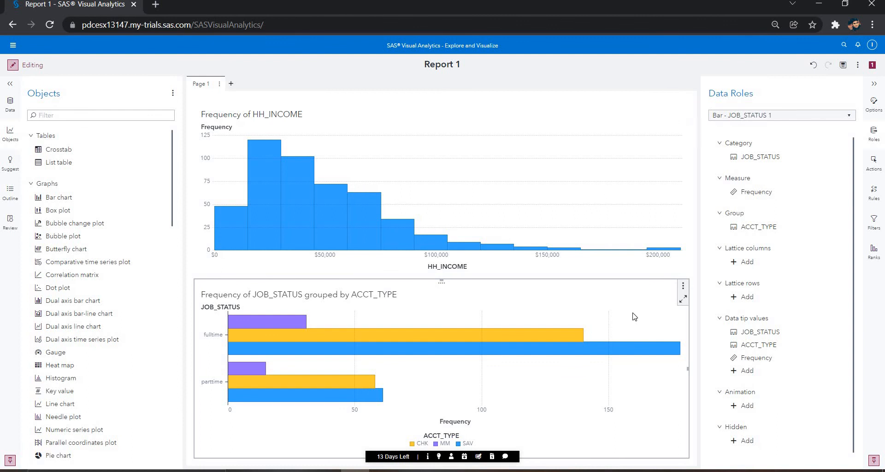
pyautogui.click(875, 163)
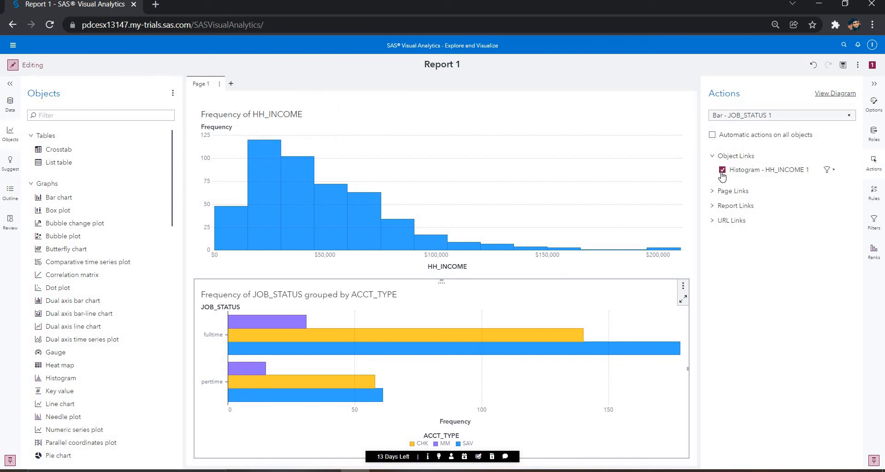
# Select the $30,000–$45,000 and $15,000–$30,000 bars of the HH_INCOME histogram in turn, and maximize the histogram to review its frequency table
pyautogui.click(311, 190)
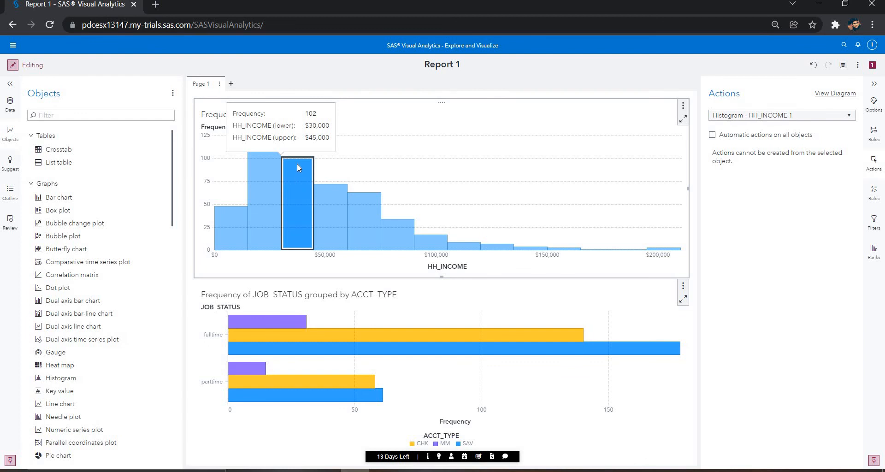
pyautogui.click(274, 171)
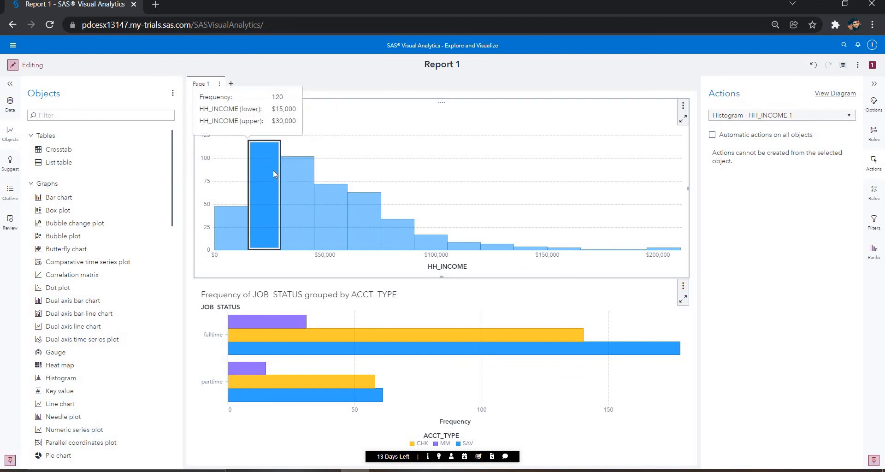
pyautogui.click(683, 119)
pyautogui.moveTo(292, 197)
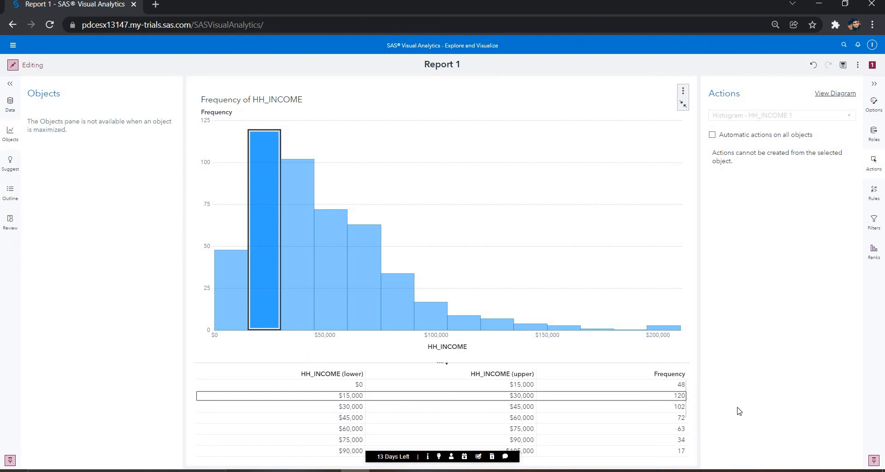
# Compare the frequencies of the HH_INCOME histogram bars between $0 and $105,000 against the frequency table, ending on $15,000–$30,000, and restore the histogram's size
pyautogui.click(295, 236)
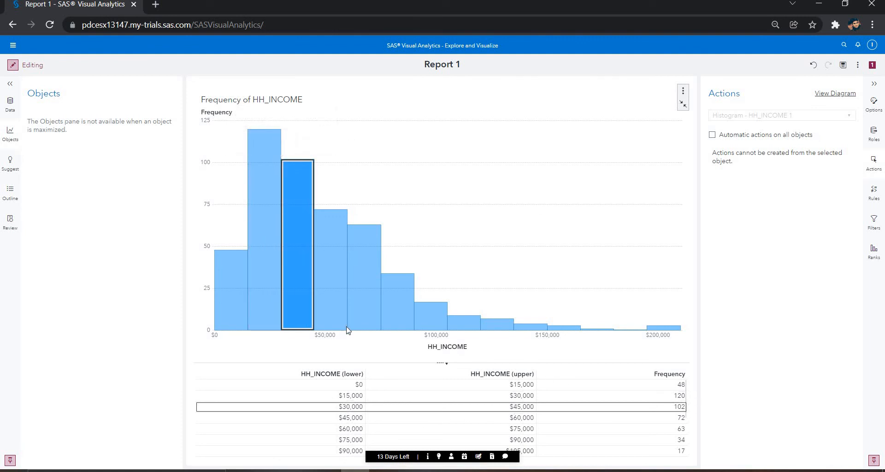
pyautogui.click(344, 292)
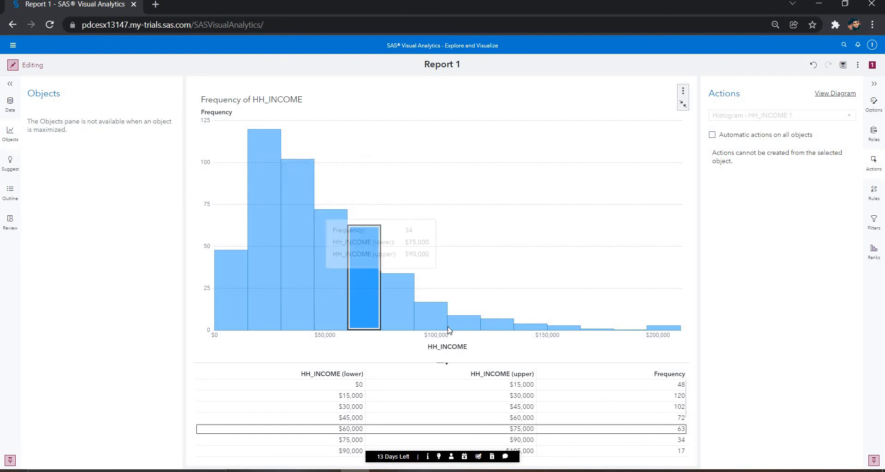
pyautogui.click(400, 307)
pyautogui.click(431, 321)
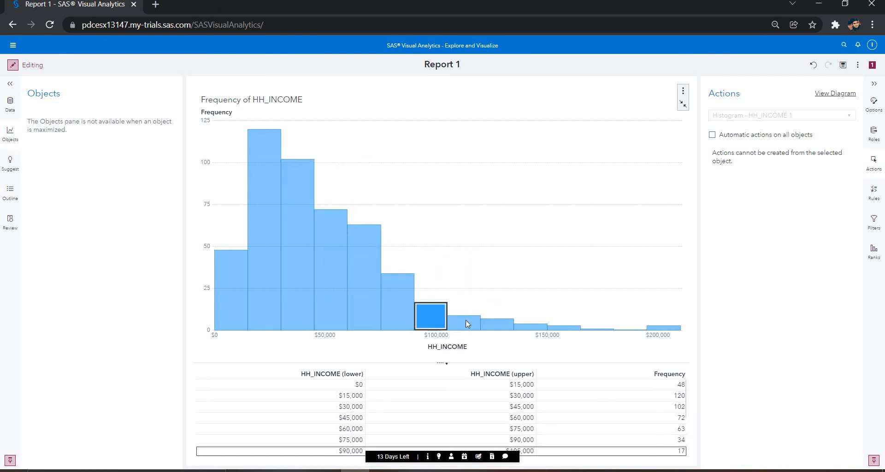
pyautogui.click(232, 268)
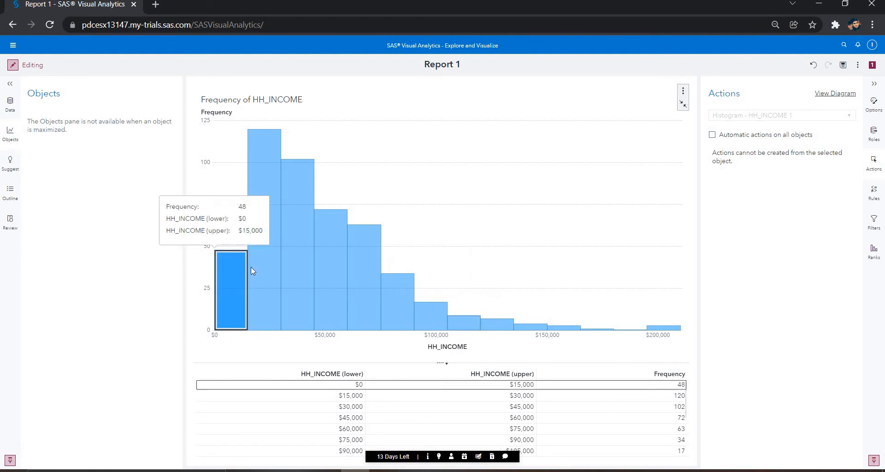
pyautogui.click(252, 267)
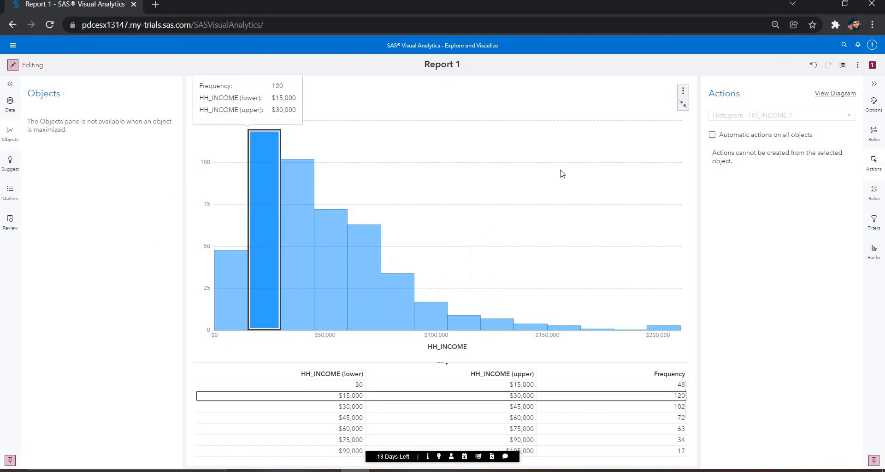
pyautogui.click(684, 106)
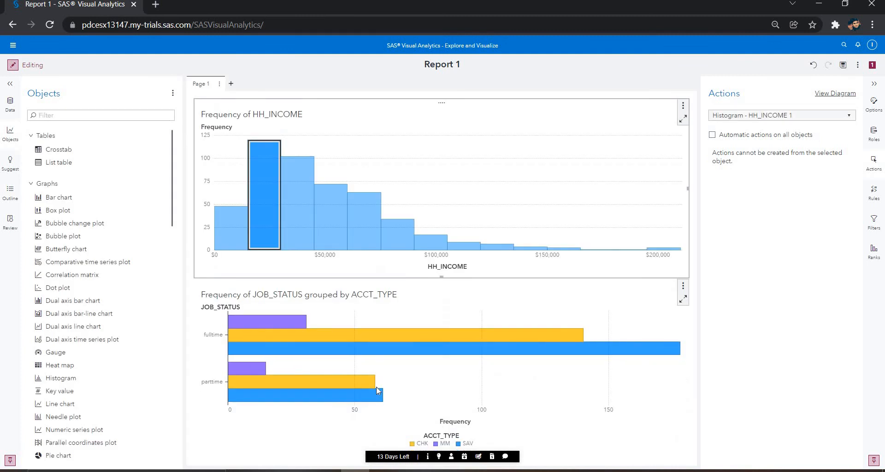
# Maximize the JOB_STATUS bar chart, examine its fulltime and parttime bars by ACCT_TYPE, leave parttime SAV selected, and restore the chart's size
pyautogui.click(682, 300)
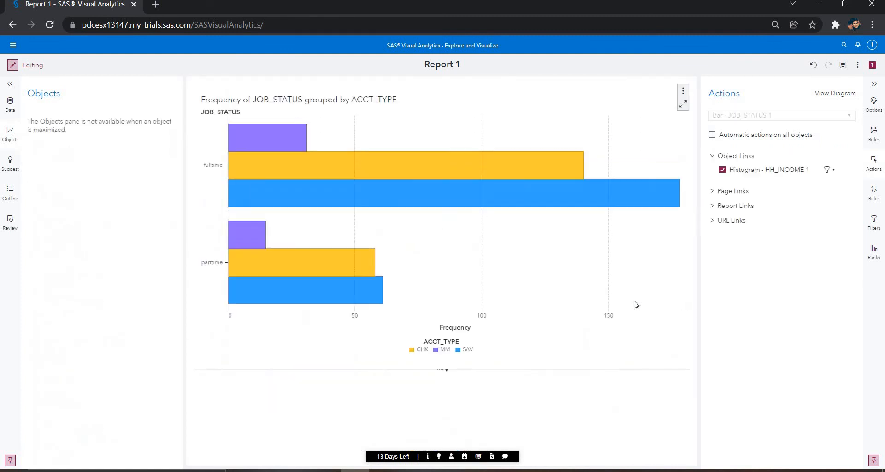
pyautogui.click(321, 192)
pyautogui.click(333, 172)
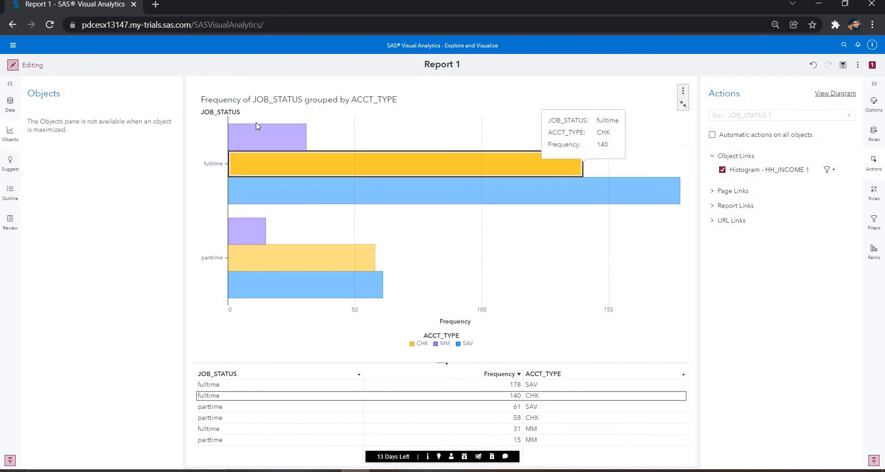
pyautogui.click(256, 123)
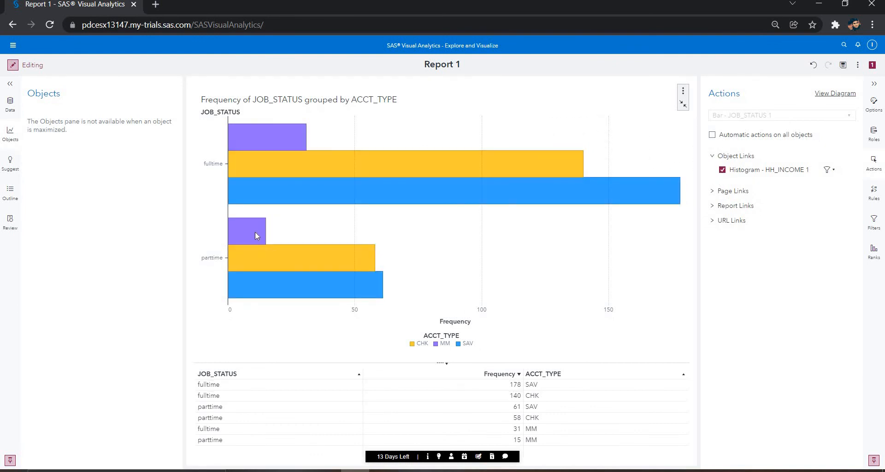
pyautogui.click(255, 232)
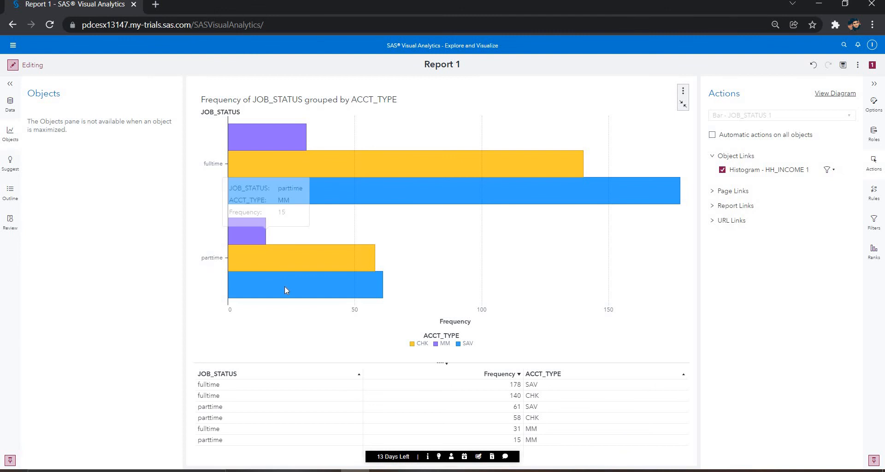
pyautogui.click(315, 287)
pyautogui.click(316, 289)
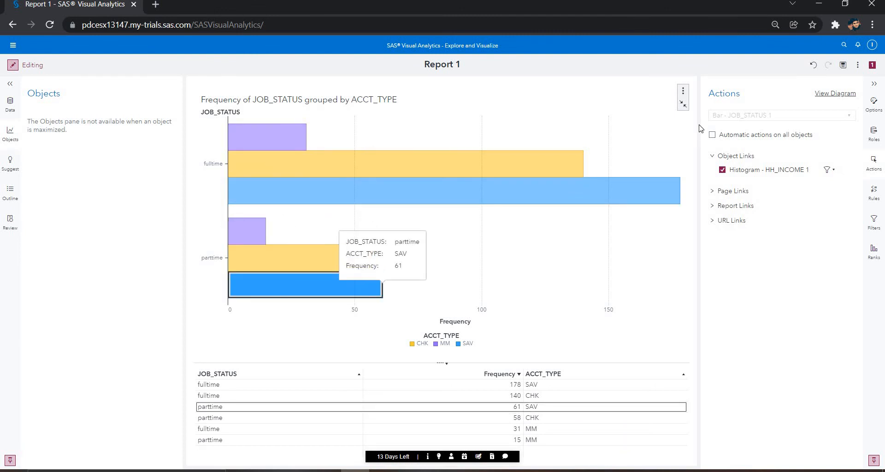
pyautogui.click(684, 105)
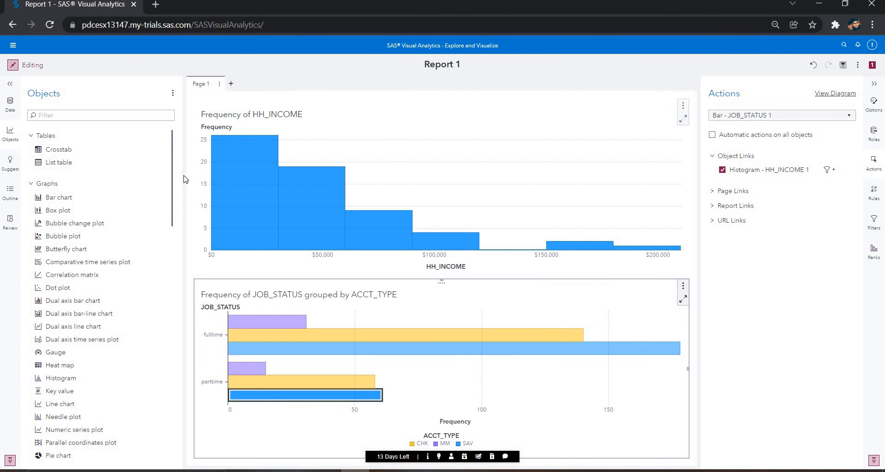
pyautogui.hotkey('alt', 'Tab')
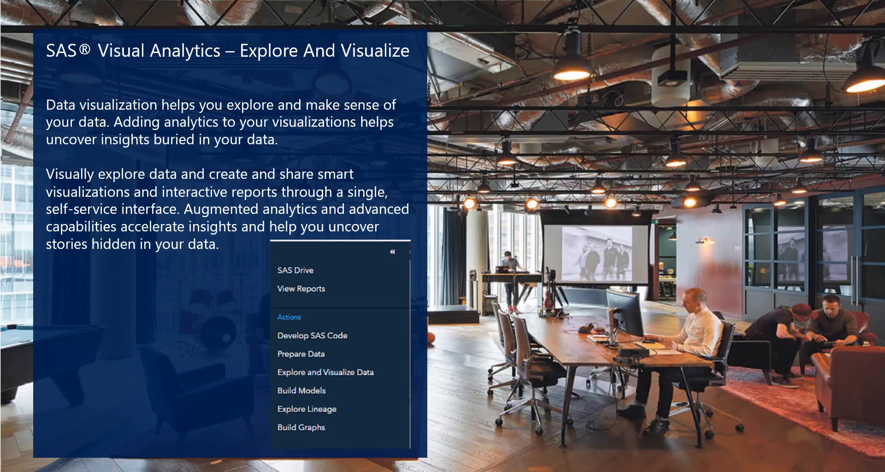
pyautogui.click(407, 98)
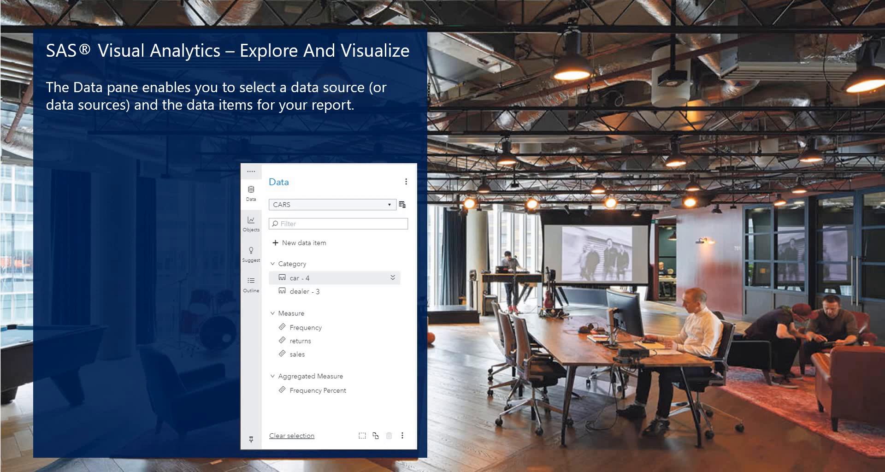
pyautogui.click(663, 101)
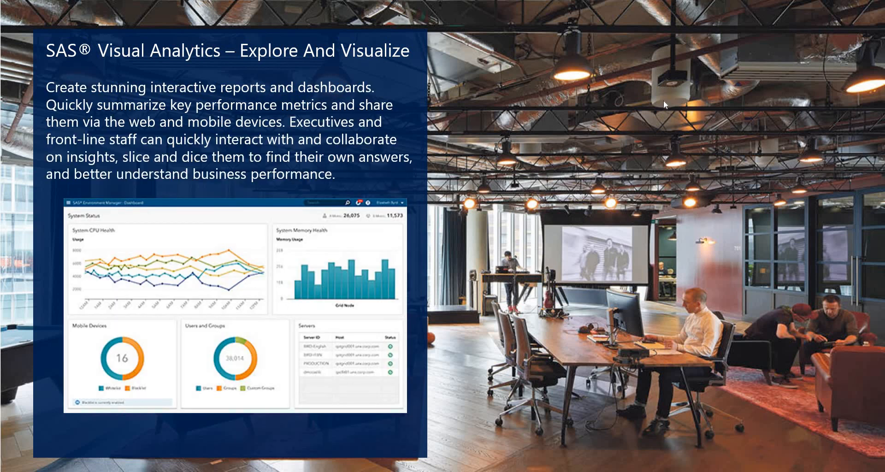
pyautogui.click(663, 100)
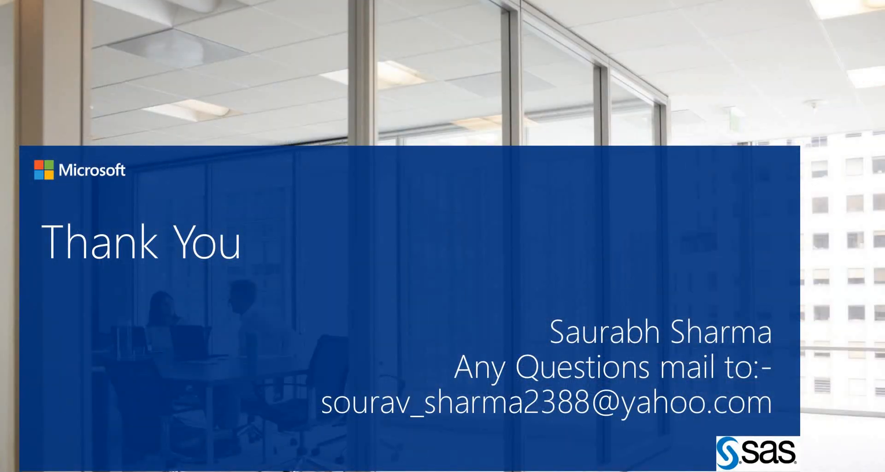